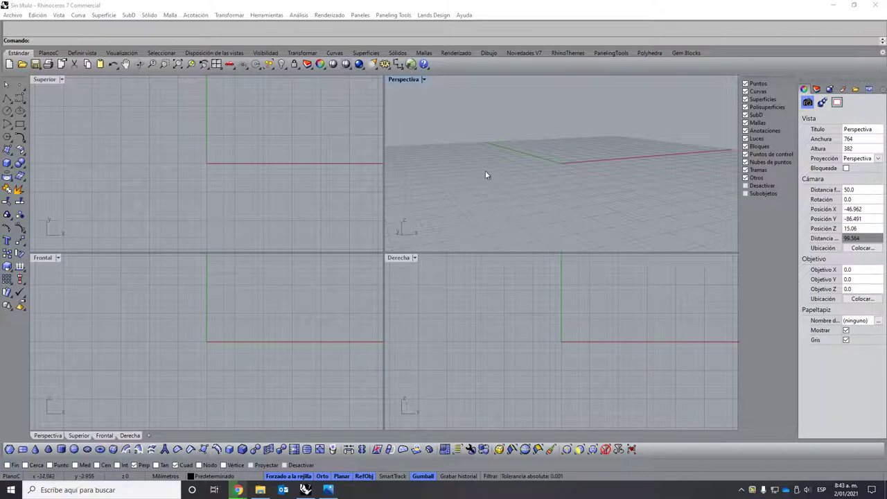
Show the helmet reference photo with front, side and back views maximized in Windows Photos.
{"action": "right_click_drag", "start_coordinate": [485, 170], "coordinate": [508, 197]}
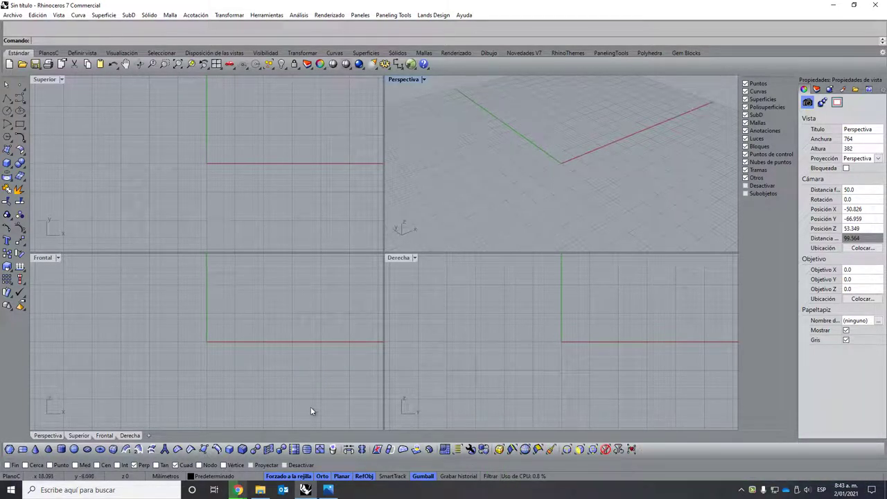
{"action": "left_click", "coordinate": [331, 490]}
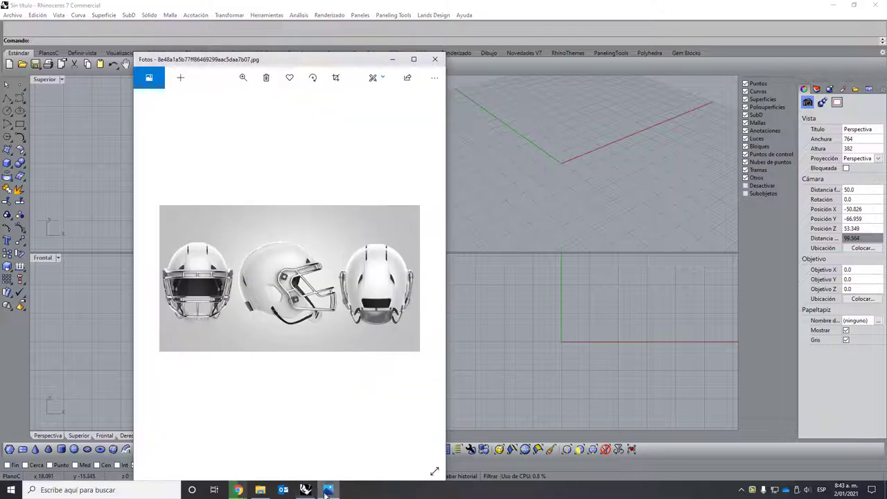
{"action": "double_click", "coordinate": [302, 64]}
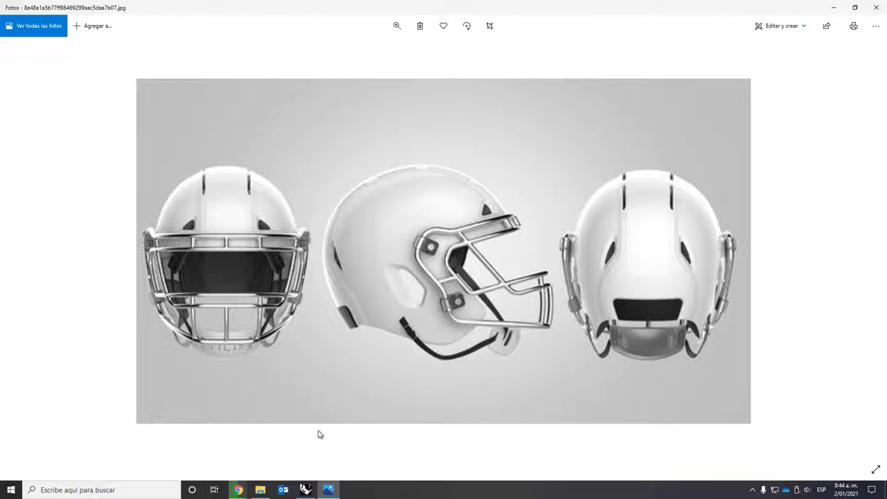
{"action": "left_click", "coordinate": [305, 490]}
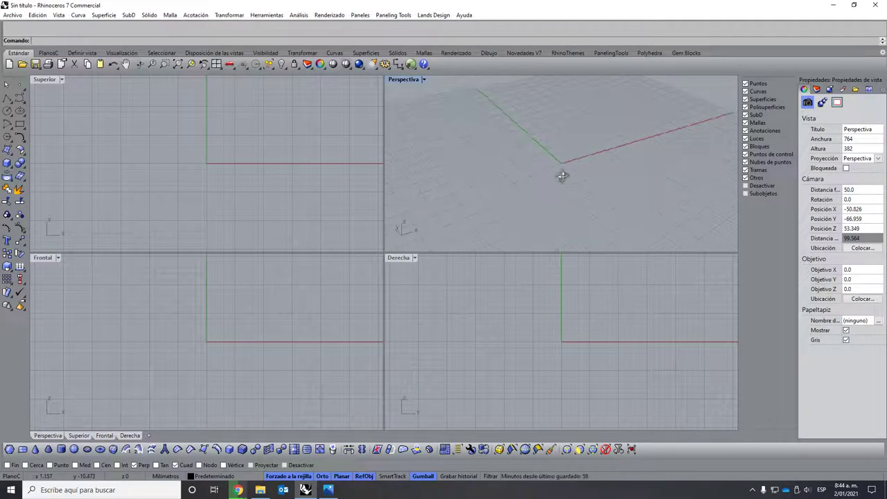
{"action": "right_click_drag", "start_coordinate": [461, 158], "coordinate": [511, 157]}
{"action": "left_click", "coordinate": [329, 490]}
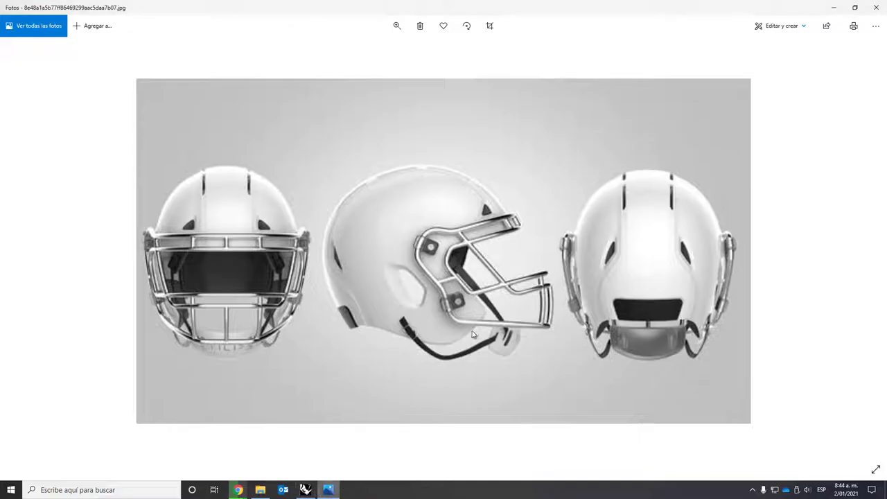
Reframe the Top and Front views and tear off the Surface tools as a floating toolbar.
{"action": "left_click", "coordinate": [305, 489]}
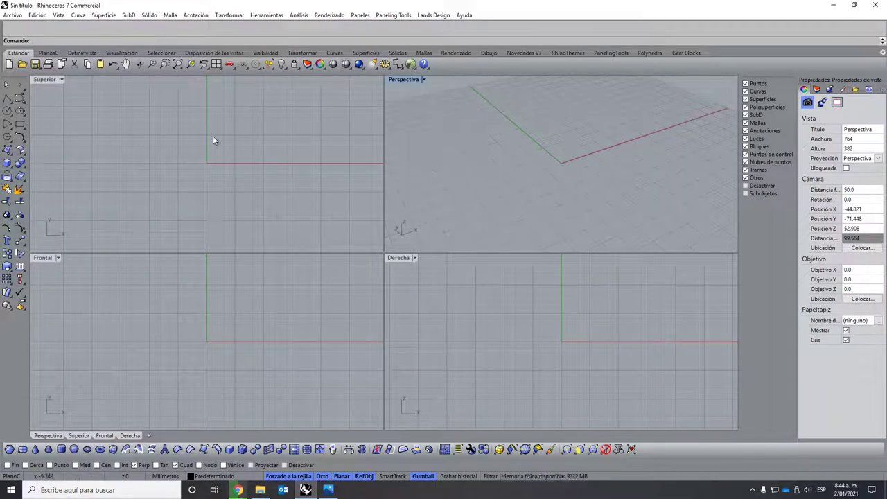
{"action": "right_click_drag", "start_coordinate": [213, 138], "coordinate": [149, 153]}
{"action": "right_click_drag", "start_coordinate": [214, 303], "coordinate": [133, 333]}
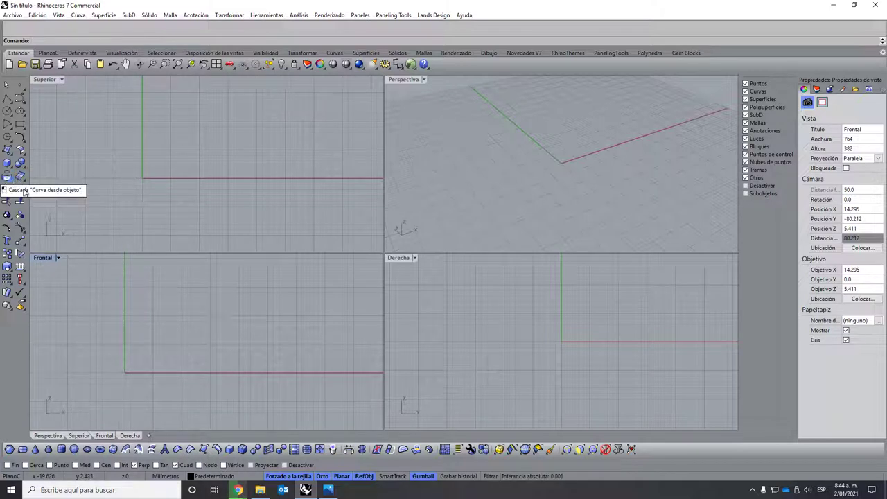
{"action": "left_click", "coordinate": [10, 150]}
{"action": "mouse_move", "coordinate": [59, 153]}
{"action": "left_mouse_down"}
{"action": "mouse_move", "coordinate": [583, 138]}
{"action": "mouse_move", "coordinate": [434, 149]}
{"action": "left_mouse_up"}
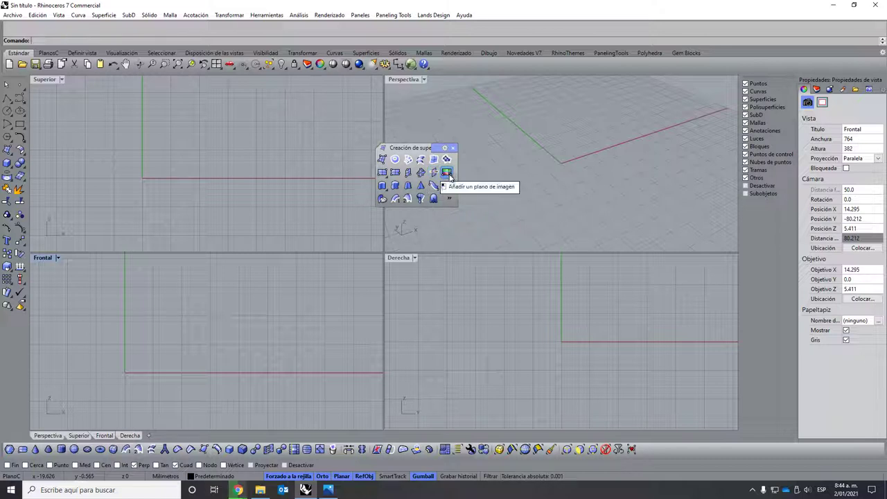
Start an image plane with the helmet picture from Escritorio > TUTOS RHINO > 96. Casco.
{"action": "left_click", "coordinate": [446, 173]}
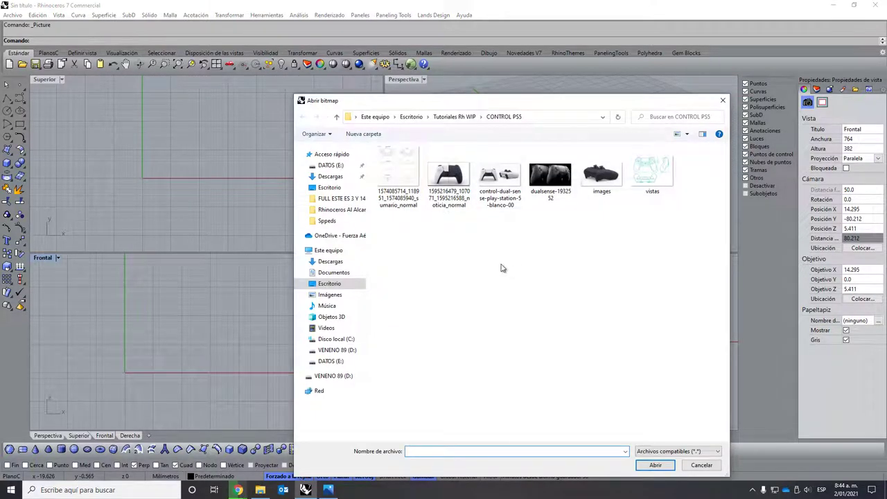
{"action": "mouse_move", "coordinate": [339, 221]}
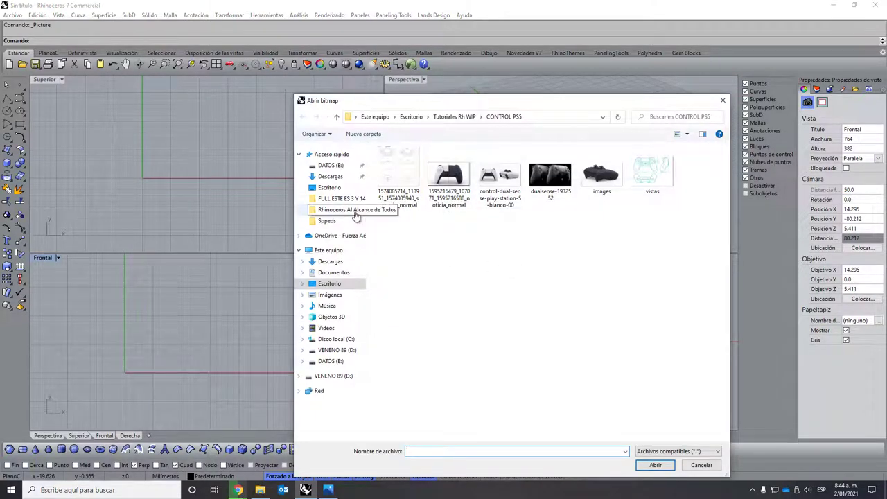
{"action": "left_click", "coordinate": [354, 211]}
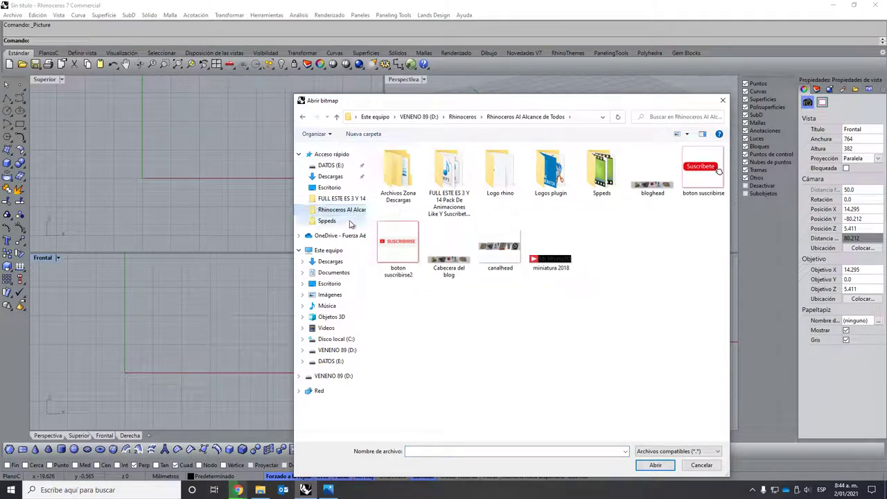
{"action": "left_click", "coordinate": [350, 380]}
{"action": "double_click", "coordinate": [411, 247]}
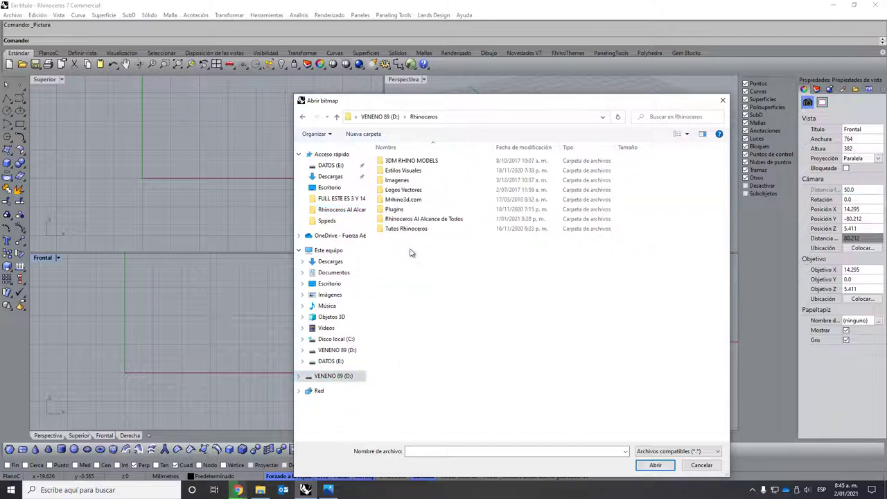
{"action": "double_click", "coordinate": [414, 221]}
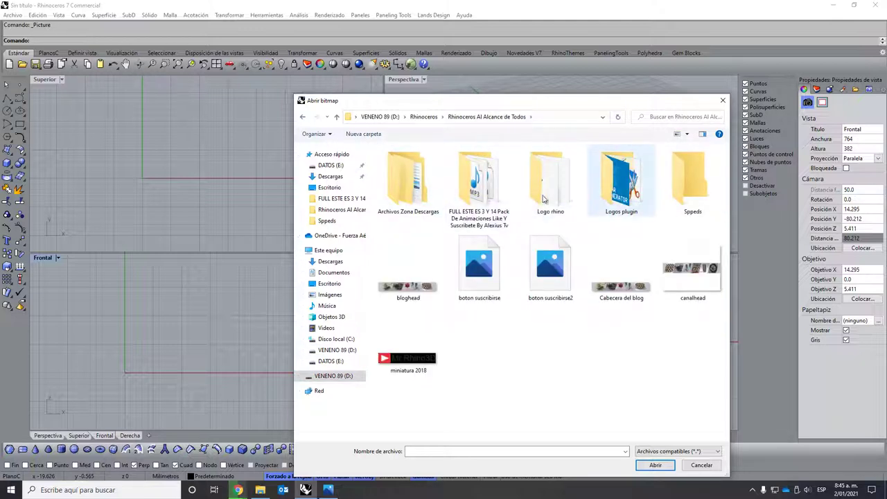
{"action": "left_click", "coordinate": [330, 187]}
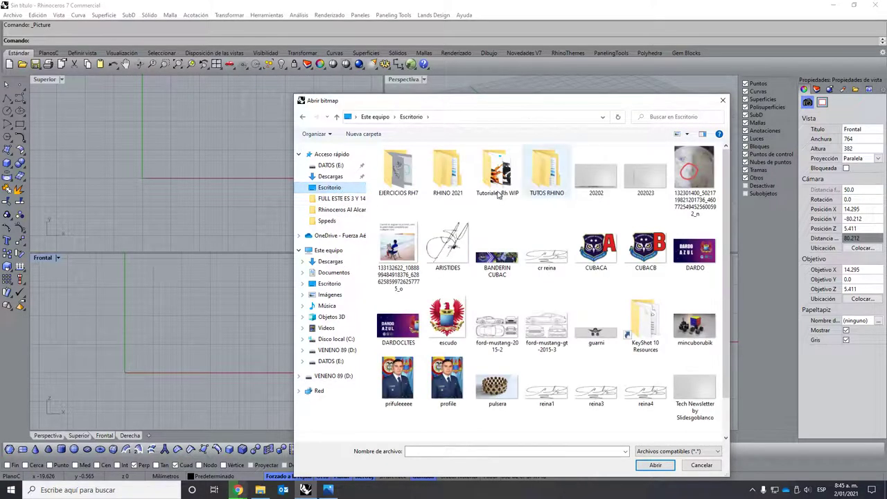
{"action": "mouse_move", "coordinate": [545, 170]}
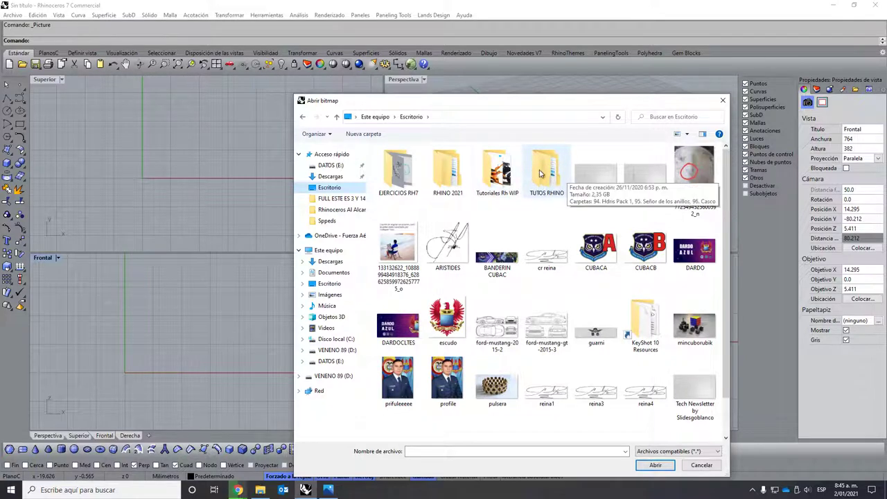
{"action": "double_click", "coordinate": [540, 173]}
{"action": "double_click", "coordinate": [409, 182]}
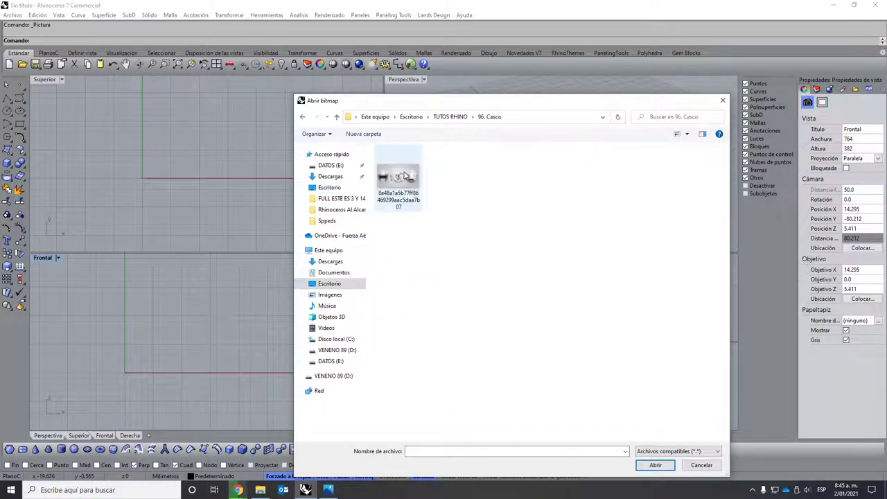
{"action": "double_click", "coordinate": [406, 176]}
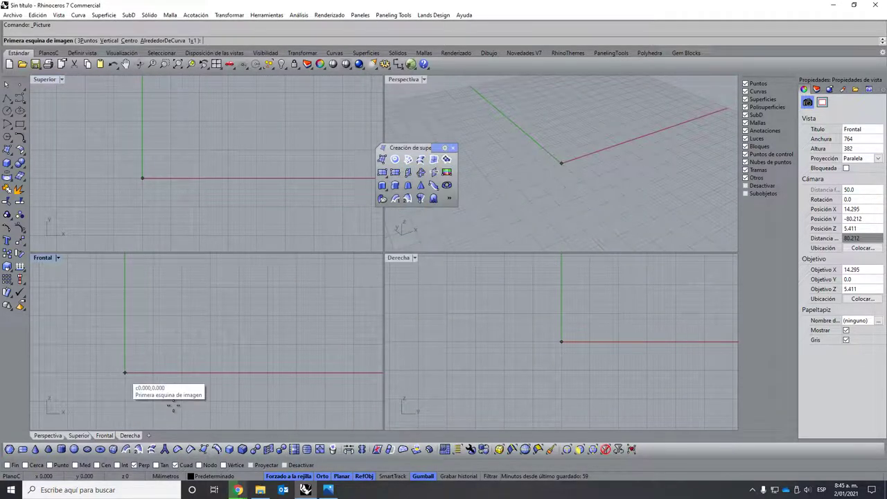
Place the helmet picture in the Front view from the origin to its opposite corner.
{"action": "left_click", "coordinate": [125, 373]}
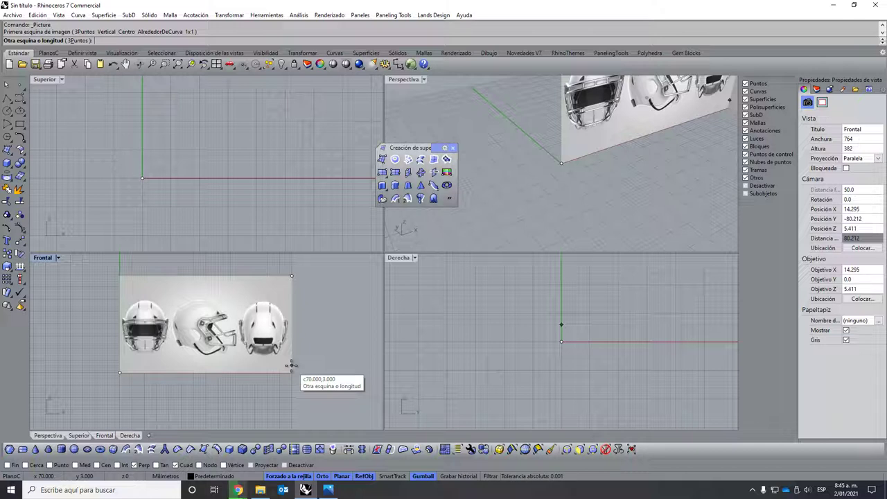
{"action": "left_click", "coordinate": [291, 368]}
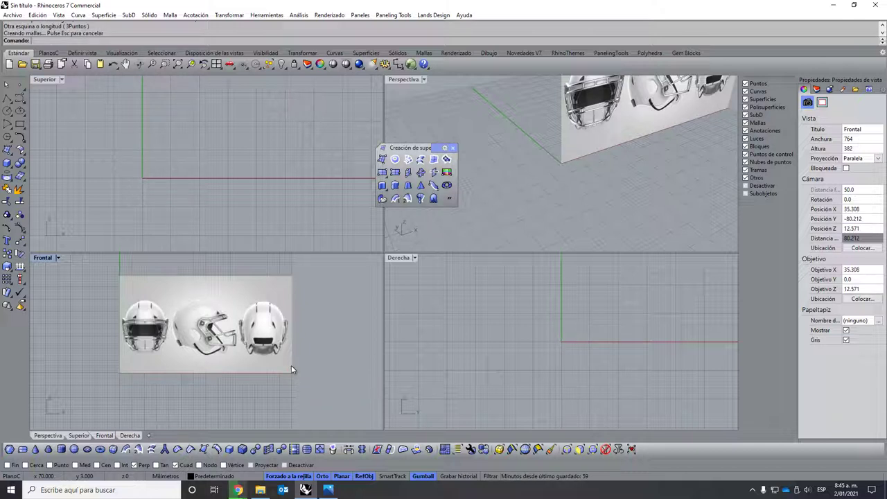
{"action": "left_click", "coordinate": [205, 350]}
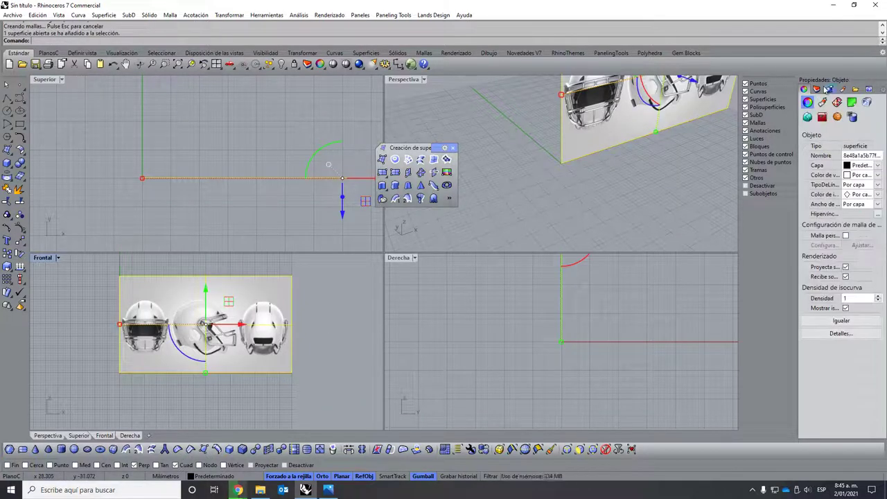
{"action": "left_click", "coordinate": [816, 89]}
Create a layer named IMAGEN, move the helmet picture onto it, and lock it.
{"action": "right_click", "coordinate": [805, 160]}
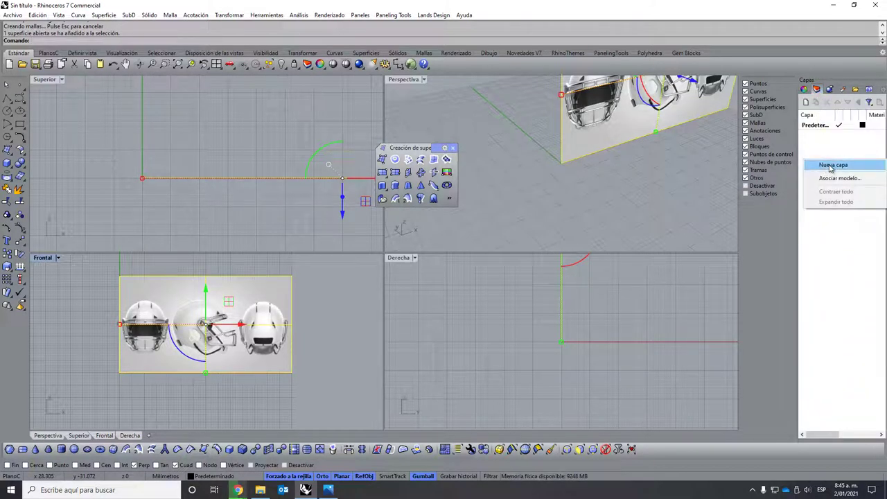
{"action": "left_click", "coordinate": [831, 165]}
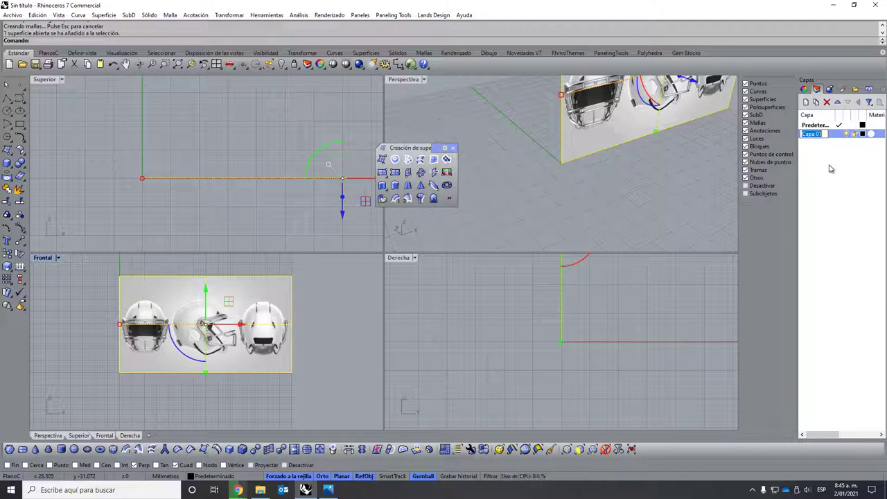
{"action": "type", "text": "IMAGE"}
{"action": "type", "text": "N"}
{"action": "key", "text": "Return"}
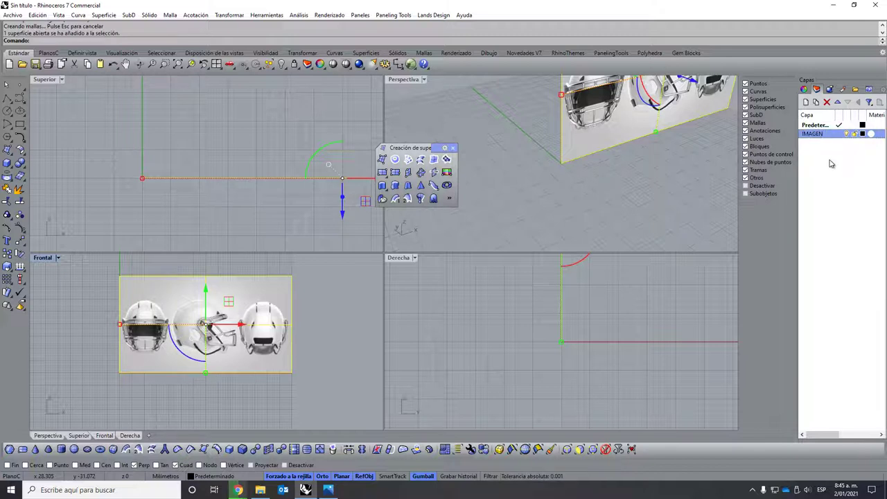
{"action": "right_click", "coordinate": [815, 136]}
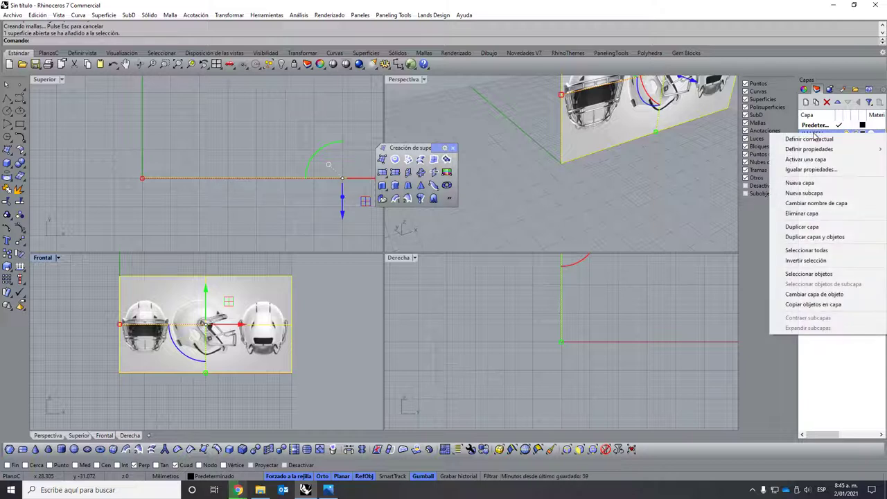
{"action": "left_click", "coordinate": [807, 294]}
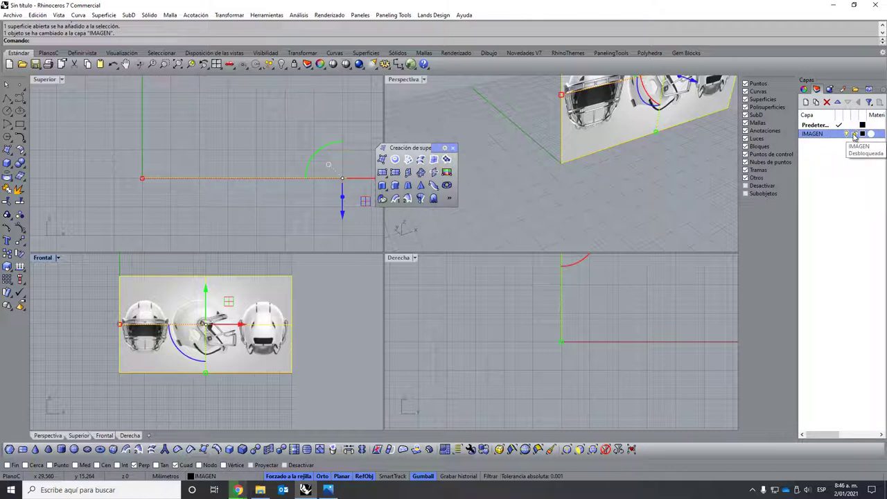
{"action": "left_click", "coordinate": [854, 134]}
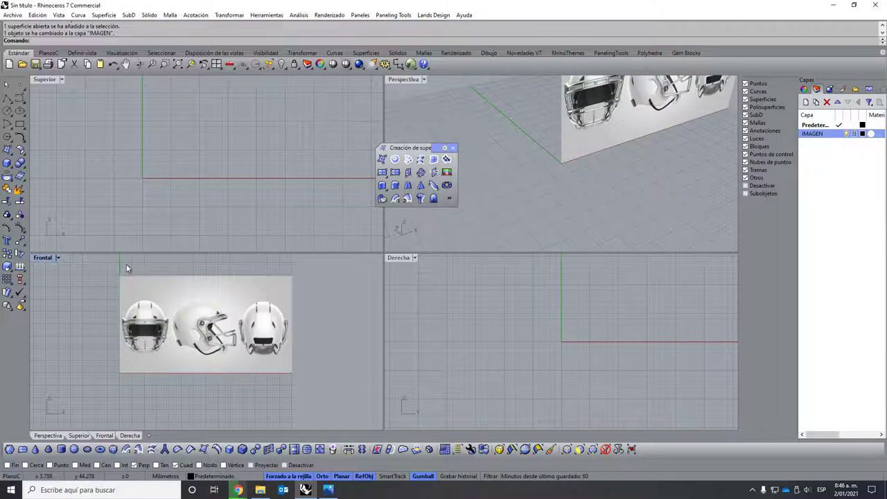
Maximize the Front view, unlock IMAGEN, and show the selected picture's object properties.
{"action": "double_click", "coordinate": [43, 258]}
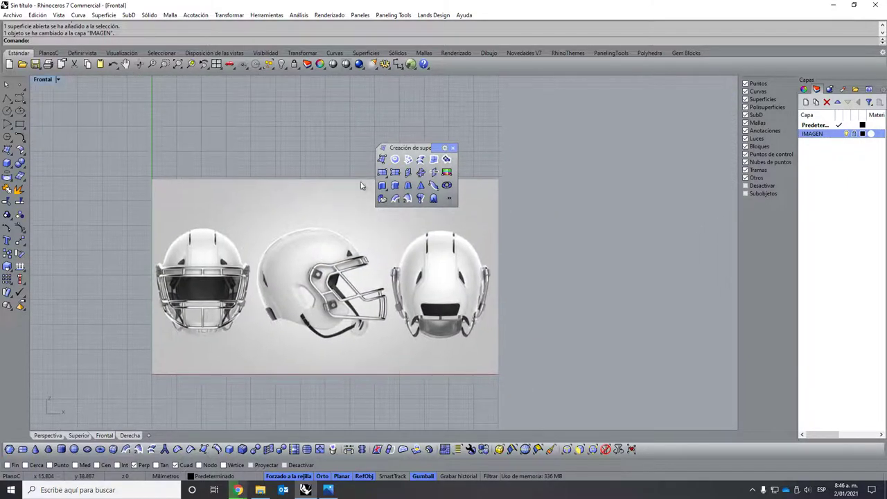
{"action": "left_click", "coordinate": [452, 149]}
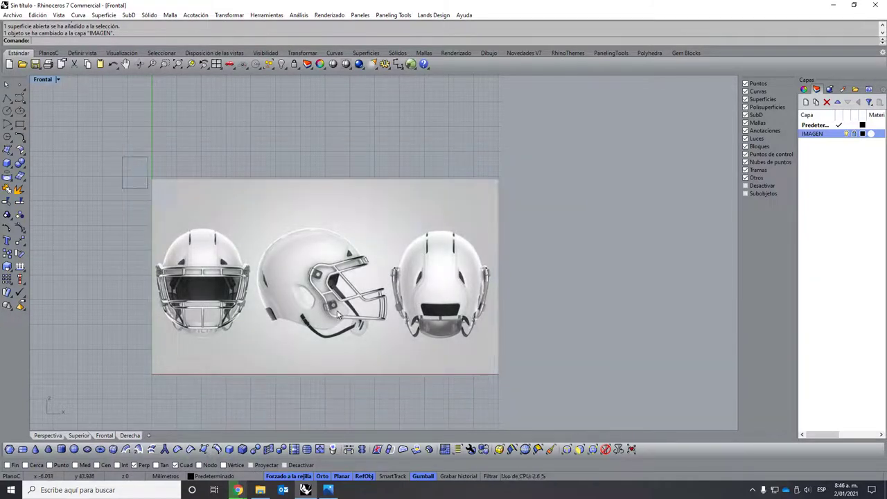
{"action": "left_click_drag", "start_coordinate": [123, 137], "coordinate": [545, 378]}
{"action": "left_click", "coordinate": [853, 134]}
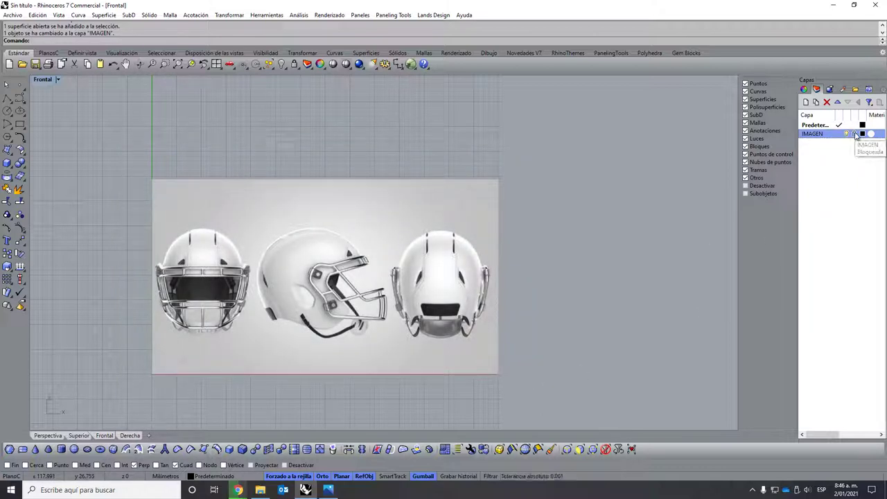
{"action": "left_click", "coordinate": [379, 261]}
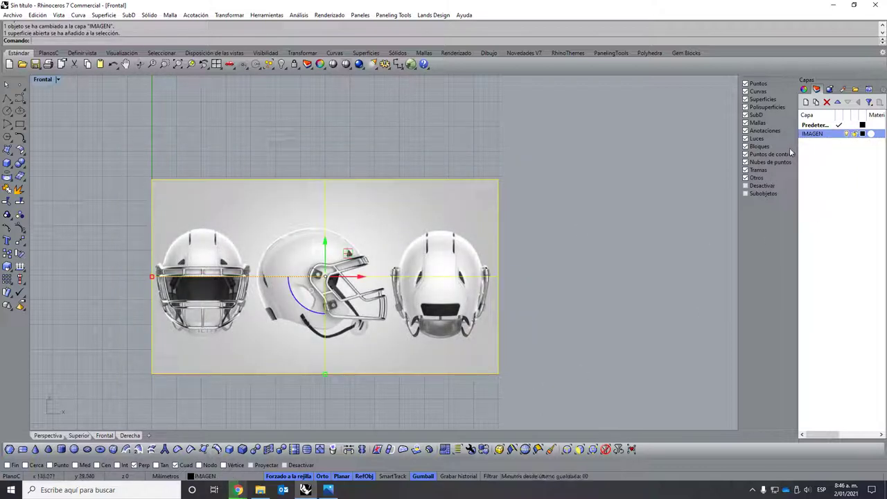
{"action": "left_click", "coordinate": [830, 92]}
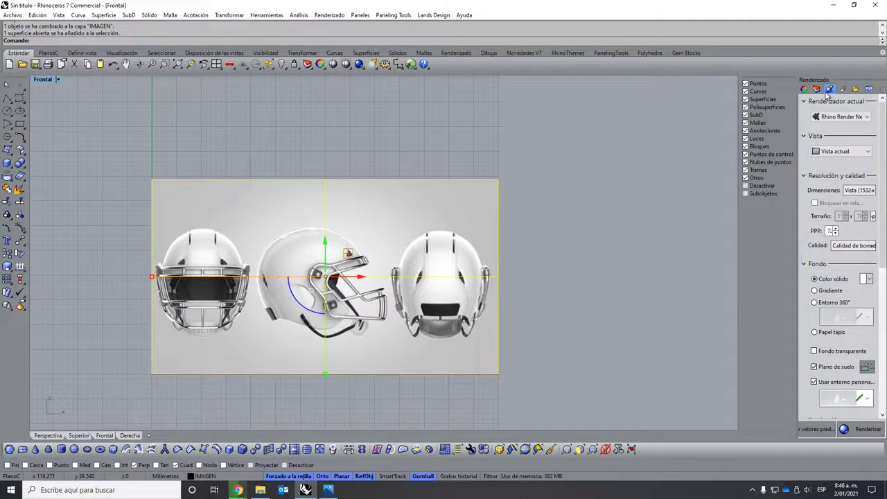
{"action": "left_click", "coordinate": [802, 90]}
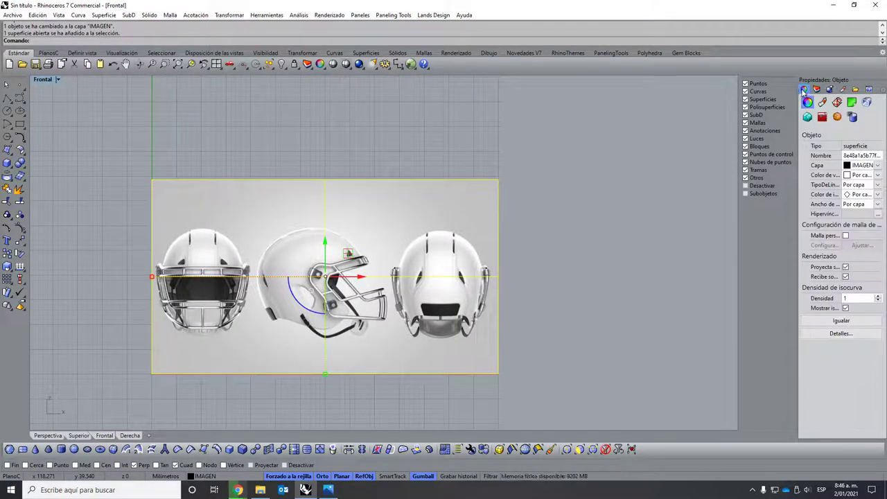
Set the helmet image material's transparency to 40%.
{"action": "left_click", "coordinate": [842, 89]}
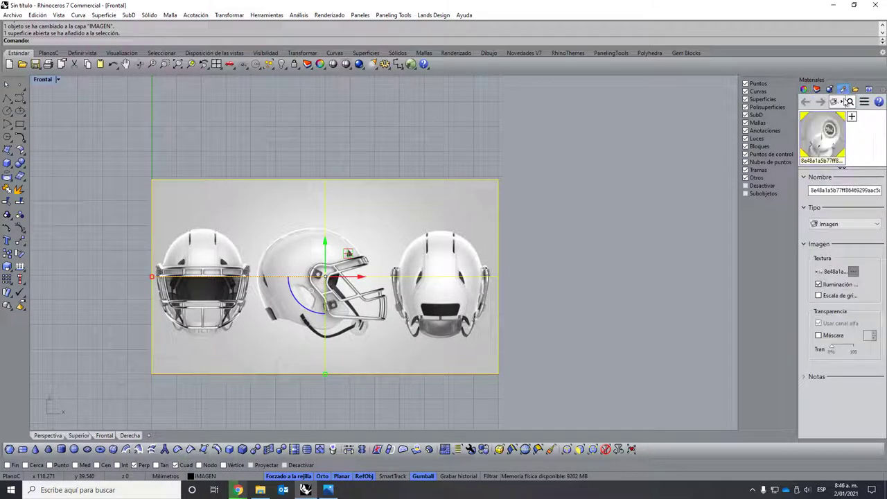
{"action": "double_click", "coordinate": [833, 350]}
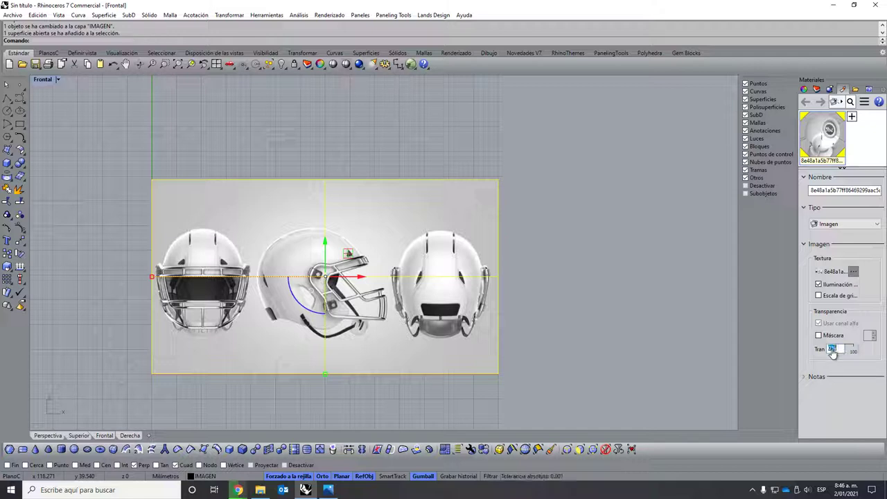
{"action": "type", "text": "60"}
{"action": "key", "text": "Return"}
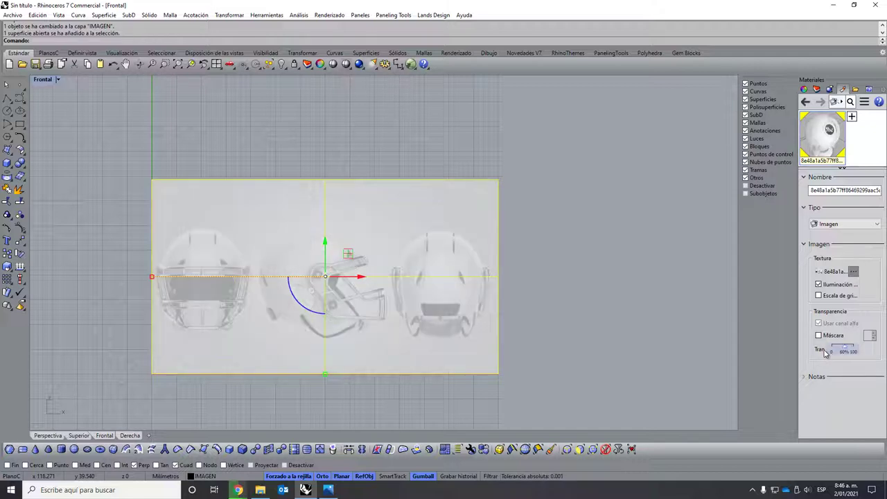
{"action": "double_click", "coordinate": [843, 350]}
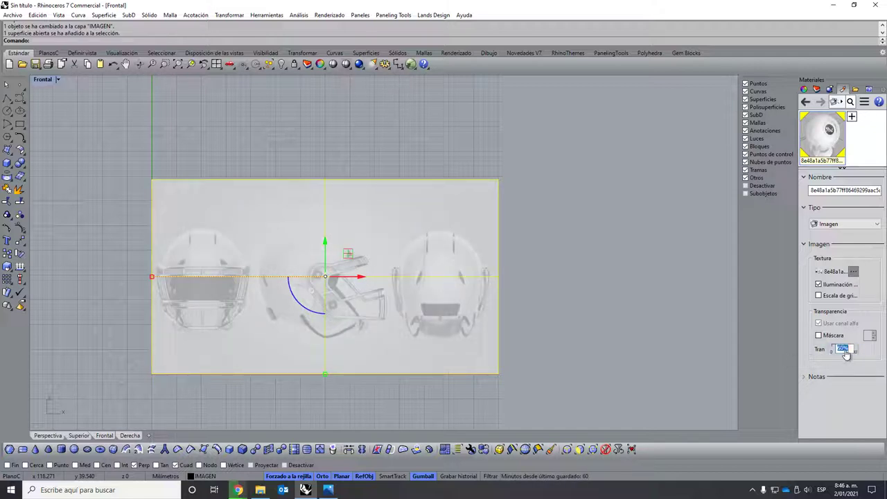
{"action": "type", "text": "50"}
{"action": "key", "text": "Return"}
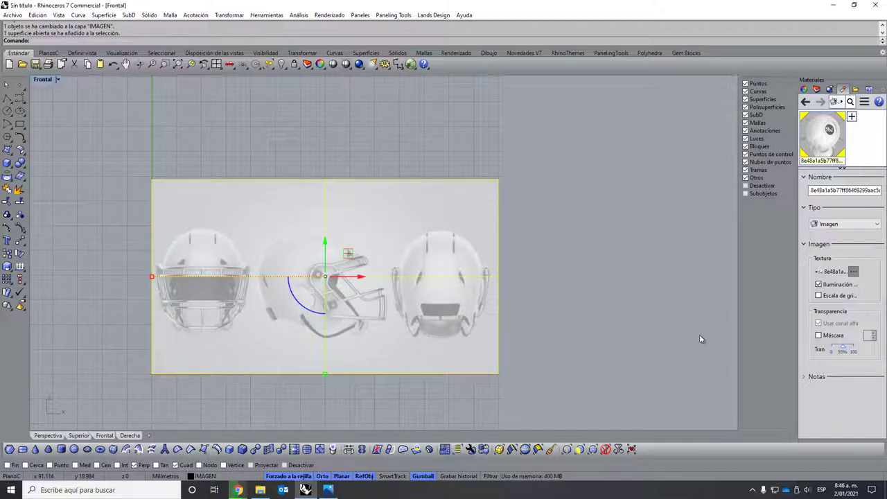
{"action": "double_click", "coordinate": [842, 349]}
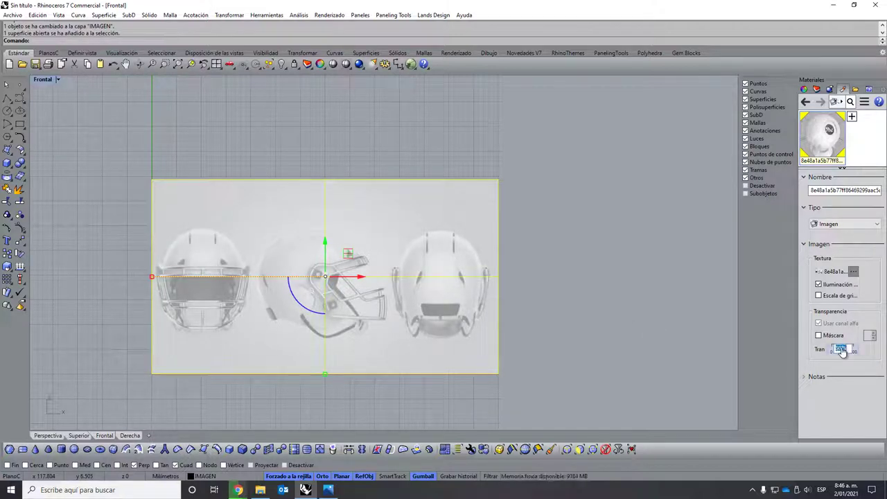
{"action": "type", "text": "40"}
{"action": "key", "text": "Return"}
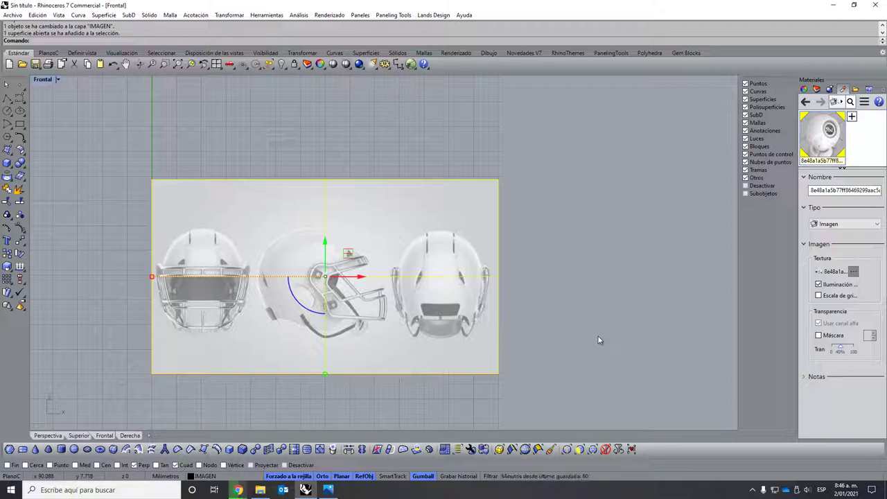
Show the layers list and deselect the helmet image.
{"action": "left_click", "coordinate": [803, 89]}
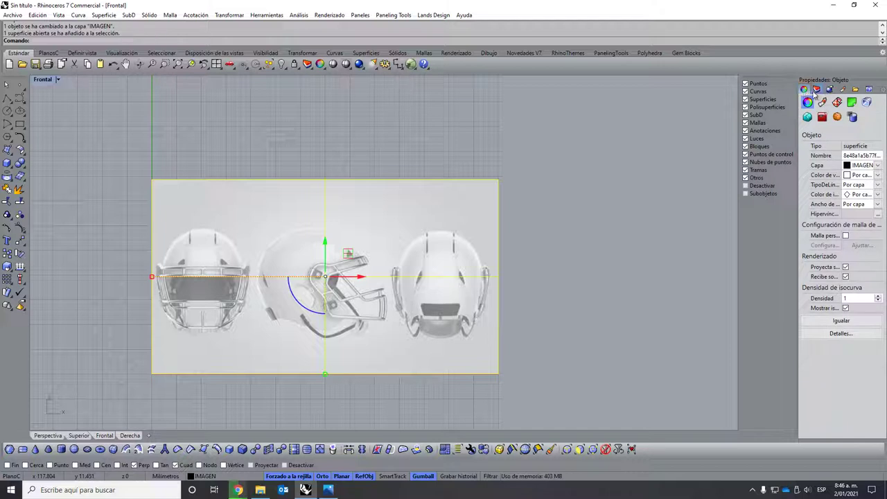
{"action": "left_click", "coordinate": [815, 89]}
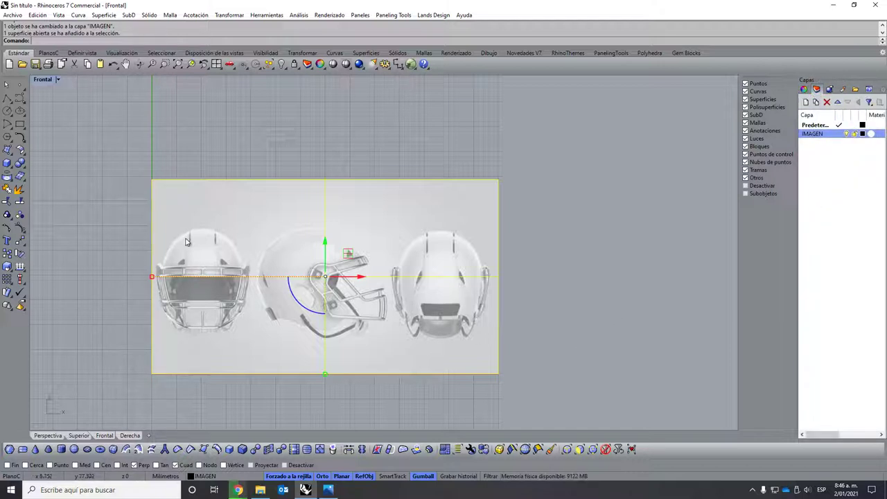
{"action": "left_click", "coordinate": [148, 144]}
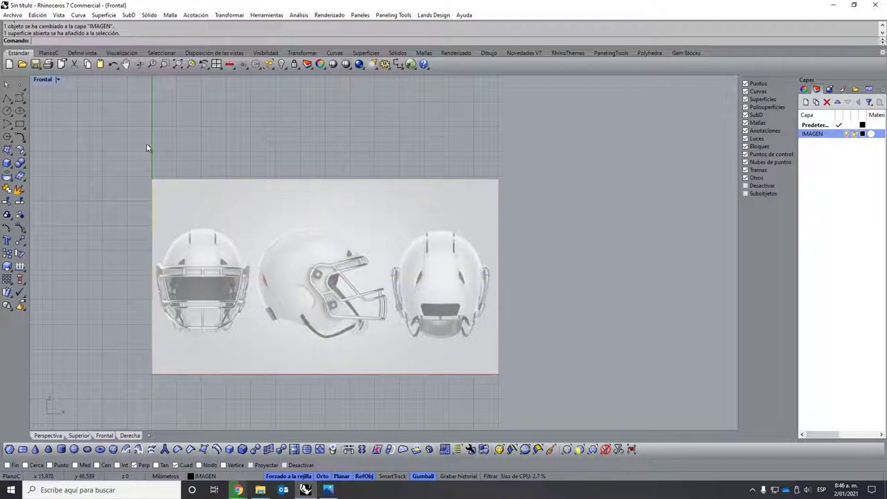
Create two vertical cutting planes on the image, left and right of the side view.
{"action": "left_click", "coordinate": [9, 99]}
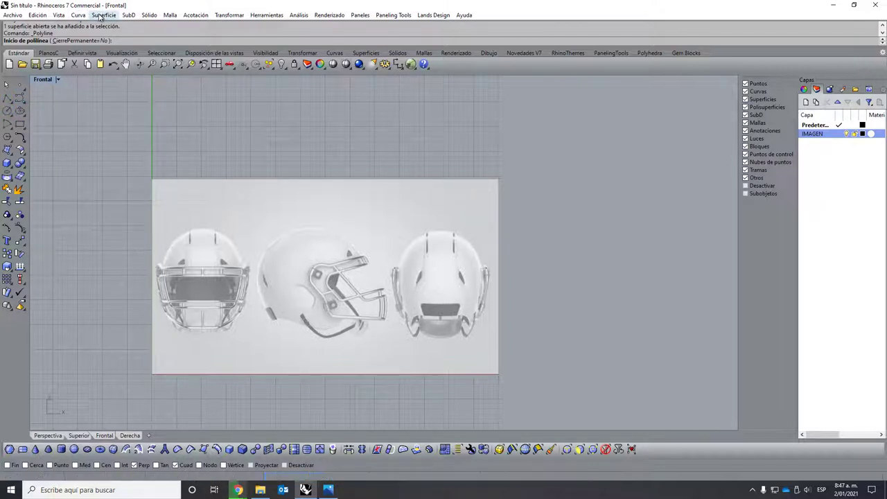
{"action": "left_click", "coordinate": [100, 16]}
{"action": "mouse_move", "coordinate": [131, 26]}
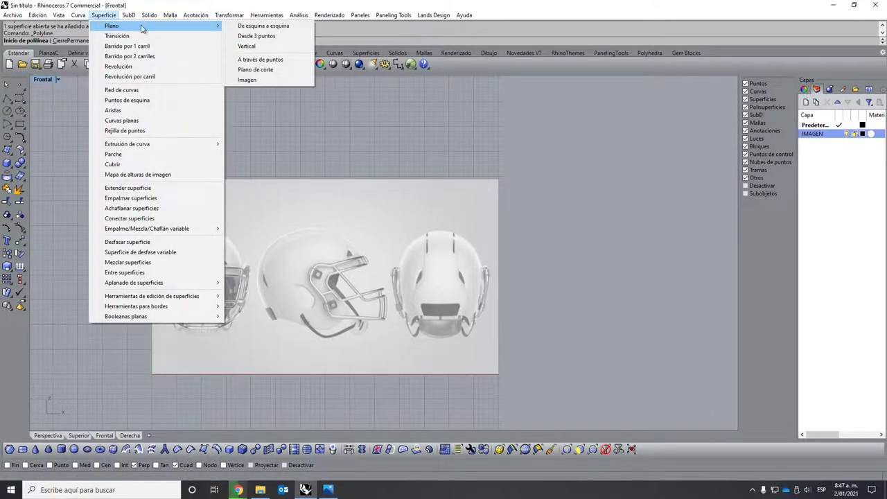
{"action": "left_click", "coordinate": [255, 70]}
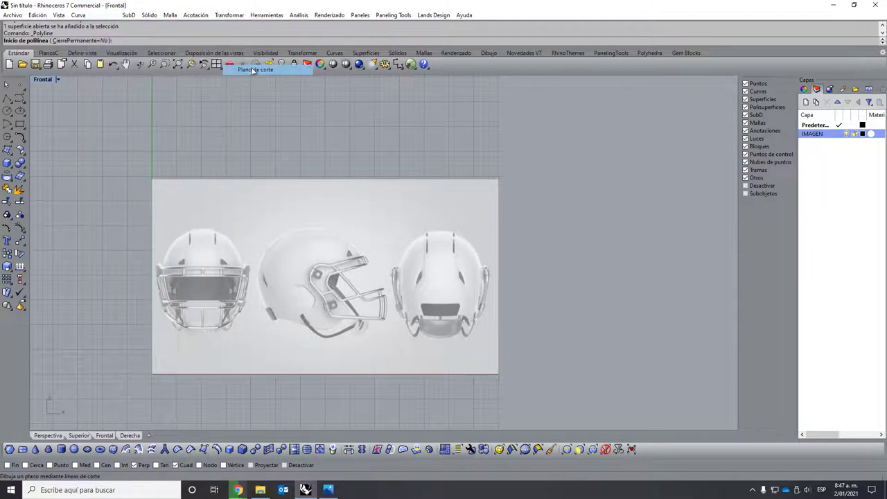
{"action": "left_click", "coordinate": [239, 196]}
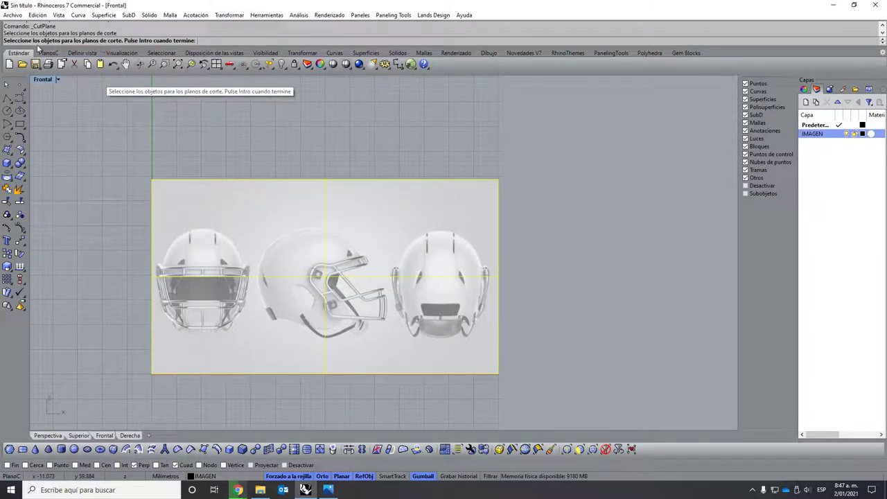
{"action": "key", "text": "Return"}
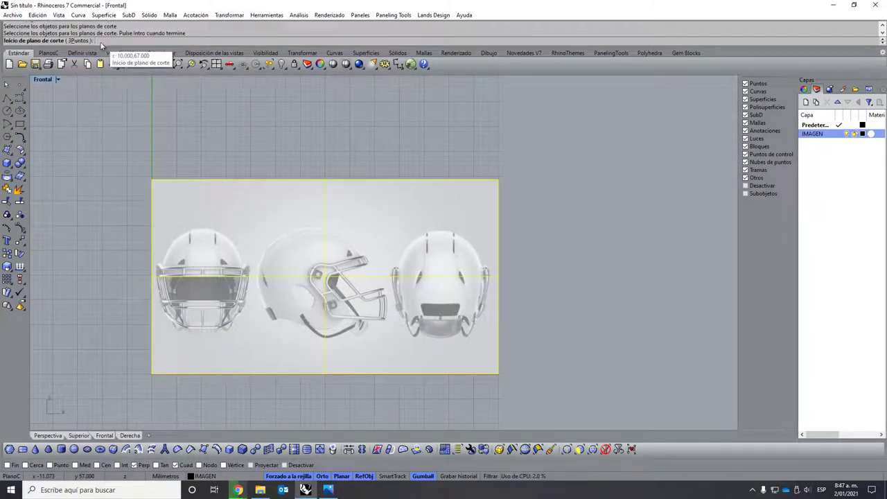
{"action": "left_click", "coordinate": [251, 258]}
{"action": "left_click", "coordinate": [251, 229]}
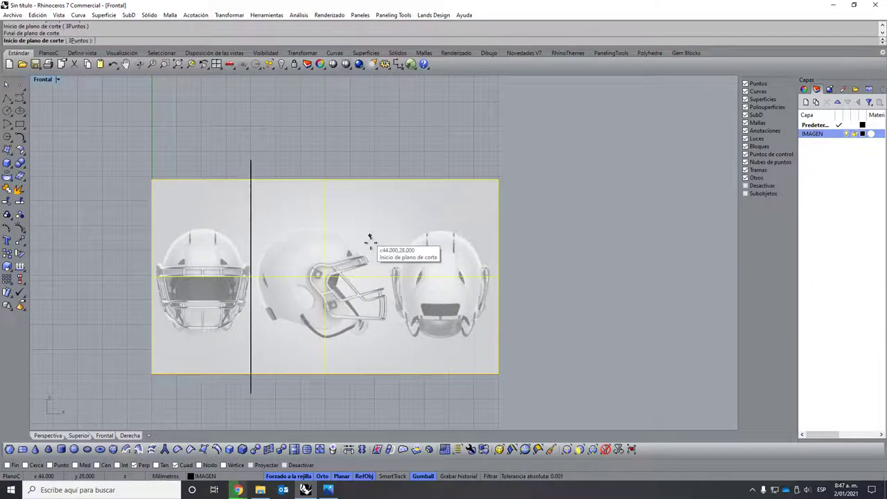
{"action": "left_click", "coordinate": [384, 259]}
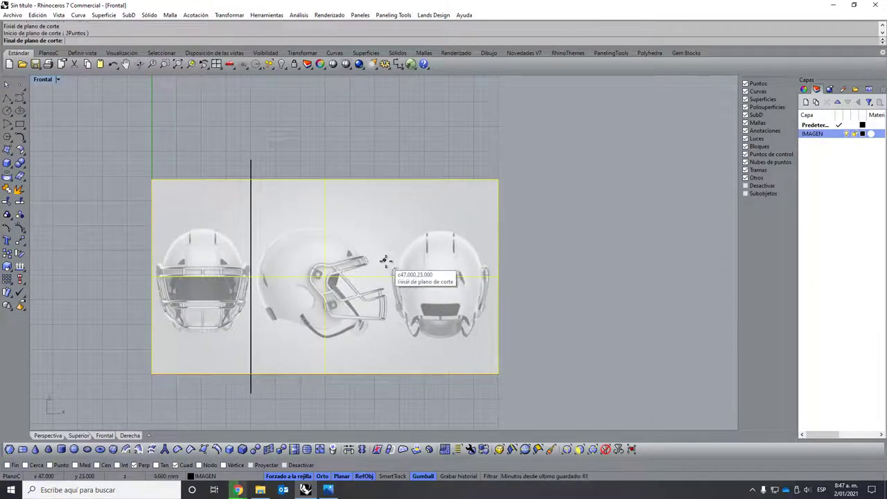
{"action": "left_click", "coordinate": [384, 229]}
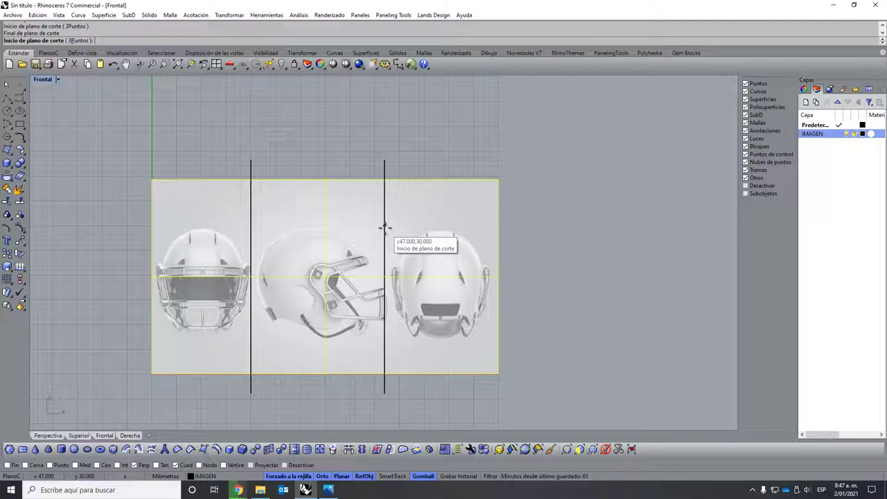
Nudge the second cutting plane 1 mm to the right with the gumball.
{"action": "left_click", "coordinate": [385, 174]}
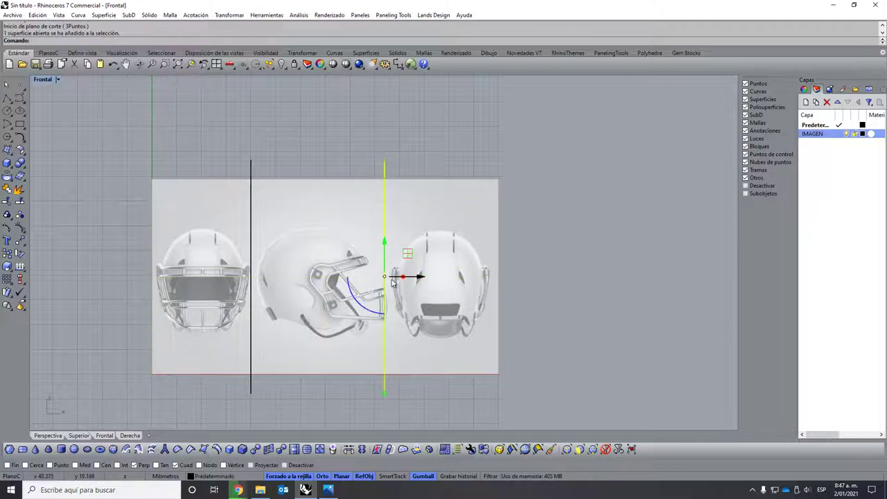
{"action": "scroll", "coordinate": [391, 284], "scroll_direction": "up", "scroll_amount": 5}
{"action": "scroll", "coordinate": [380, 309], "scroll_direction": "up", "scroll_amount": 5}
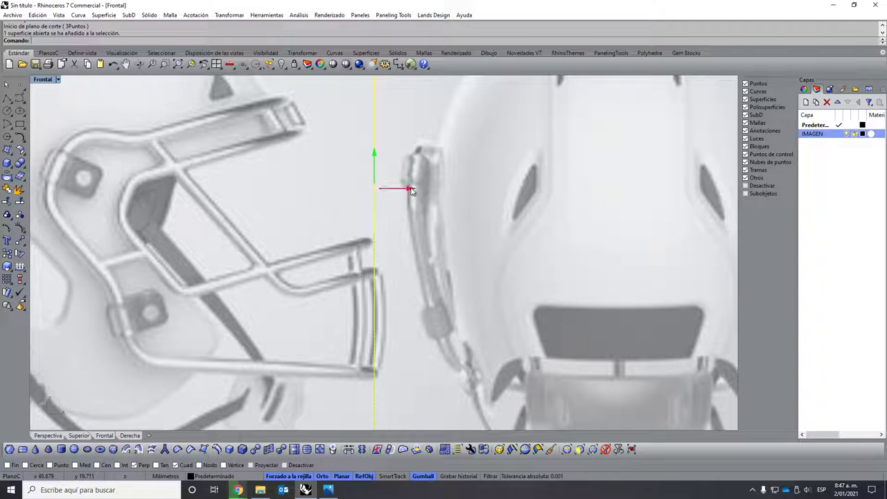
{"action": "left_click_drag", "start_coordinate": [411, 190], "coordinate": [440, 191]}
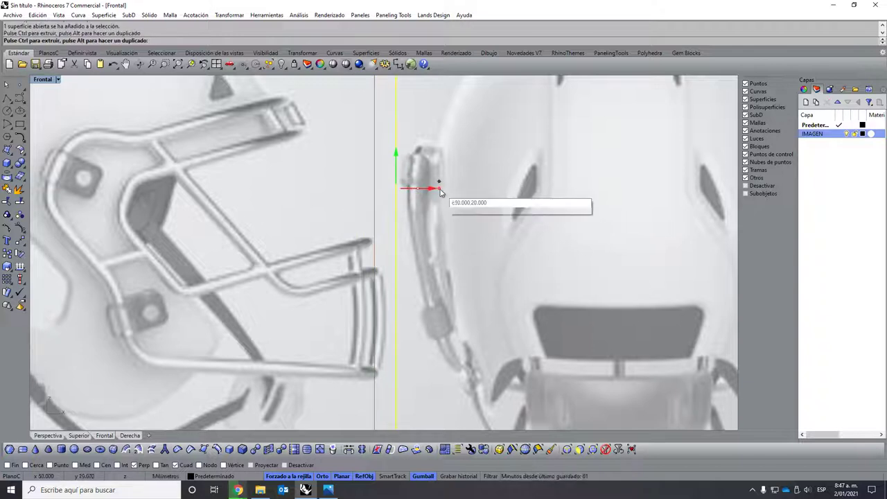
{"action": "scroll", "coordinate": [376, 278], "scroll_direction": "down", "scroll_amount": 1}
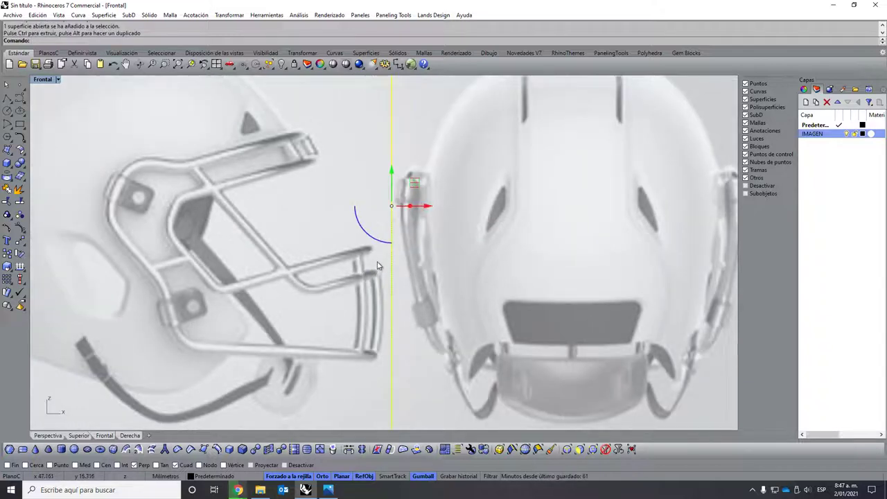
{"action": "scroll", "coordinate": [377, 265], "scroll_direction": "down", "scroll_amount": 1}
{"action": "scroll", "coordinate": [378, 266], "scroll_direction": "down", "scroll_amount": 1}
{"action": "left_click", "coordinate": [552, 257]}
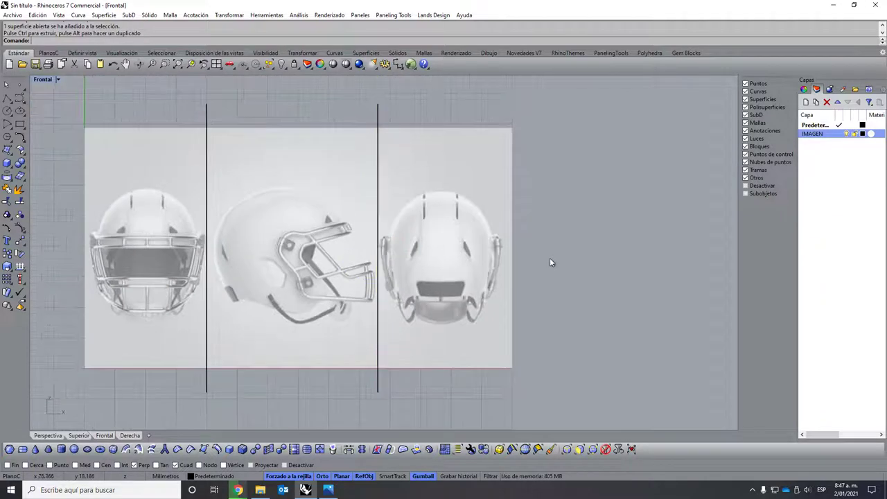
Split the helmet image with both vertical cutting planes.
{"action": "left_click", "coordinate": [20, 201]}
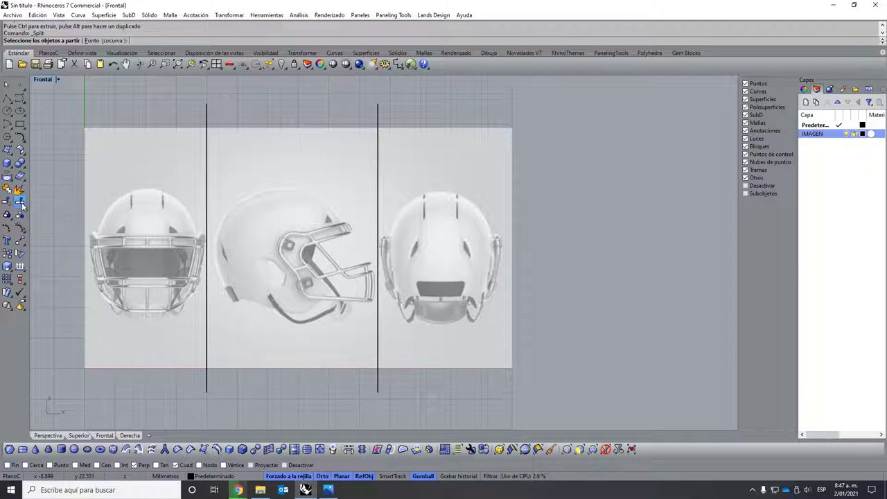
{"action": "left_click", "coordinate": [147, 182]}
{"action": "key", "text": "Return"}
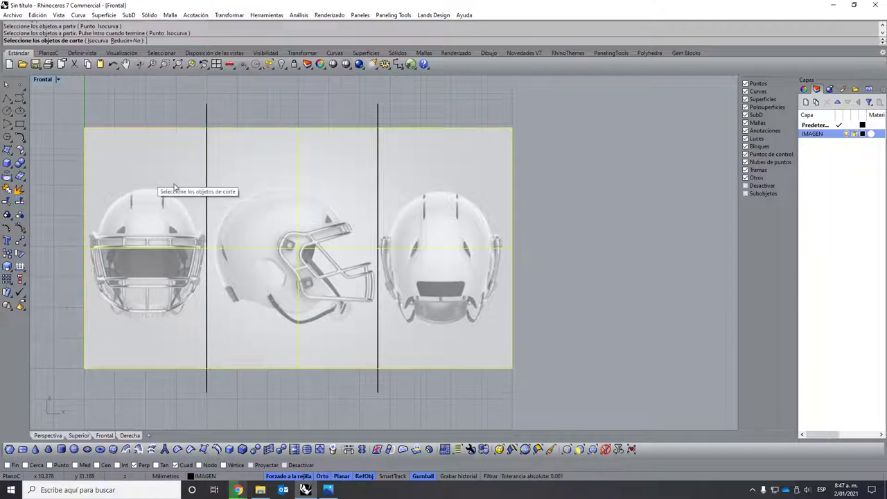
{"action": "left_click_drag", "start_coordinate": [389, 97], "coordinate": [175, 125]}
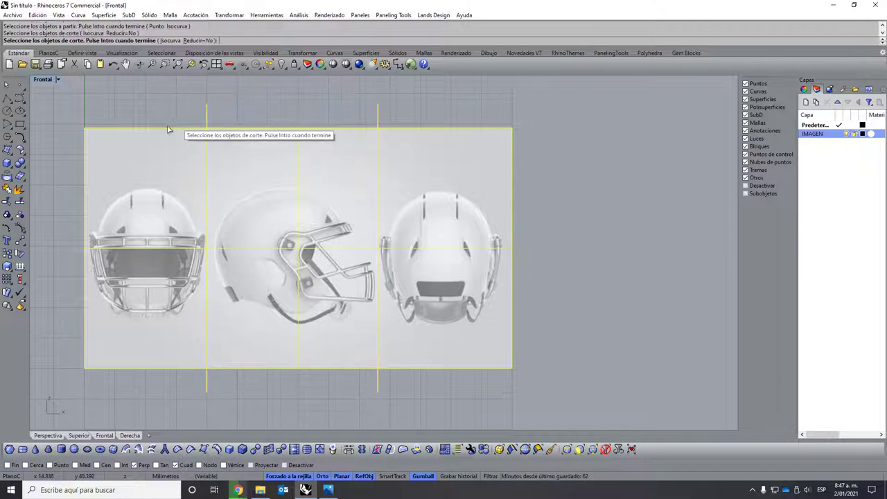
{"action": "key", "text": "Return"}
Check each of the three image pieces and return to the four-viewport layout.
{"action": "left_click", "coordinate": [330, 168]}
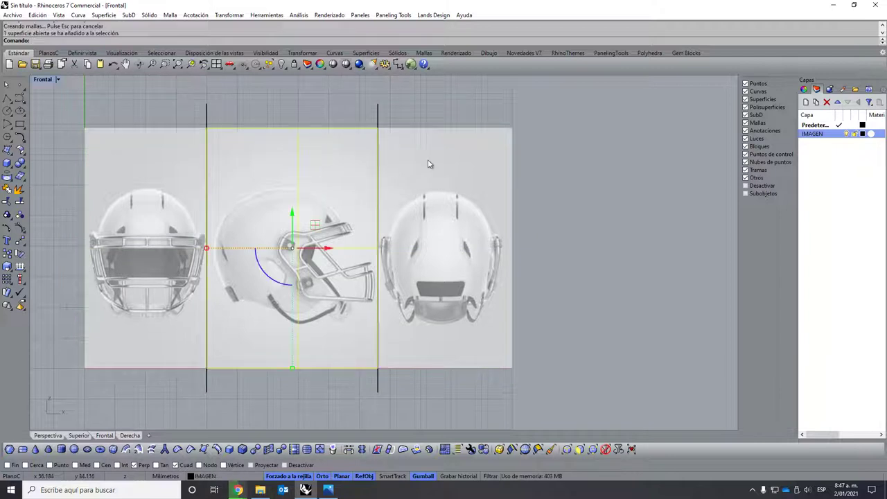
{"action": "left_click", "coordinate": [428, 164]}
{"action": "left_click", "coordinate": [198, 171]}
{"action": "left_click", "coordinate": [325, 179]}
{"action": "left_click", "coordinate": [415, 168]}
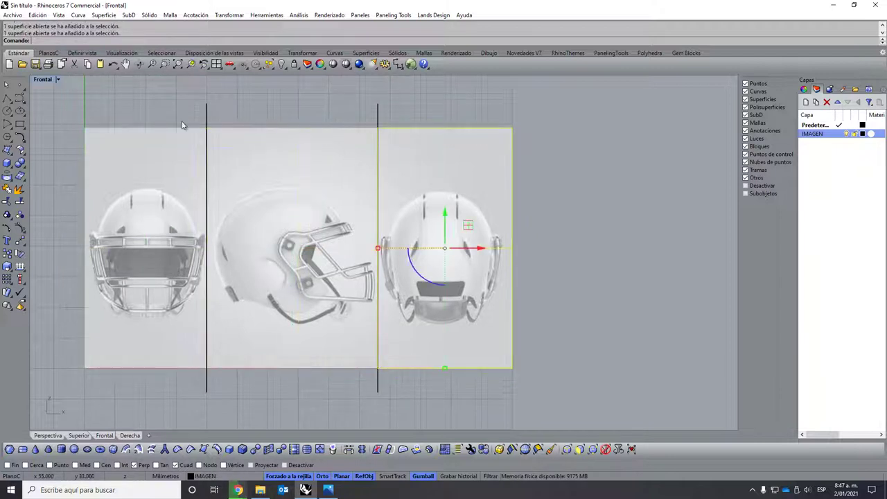
{"action": "double_click", "coordinate": [43, 80]}
Switch the Perspective viewport to Shaded display.
{"action": "left_click", "coordinate": [498, 206]}
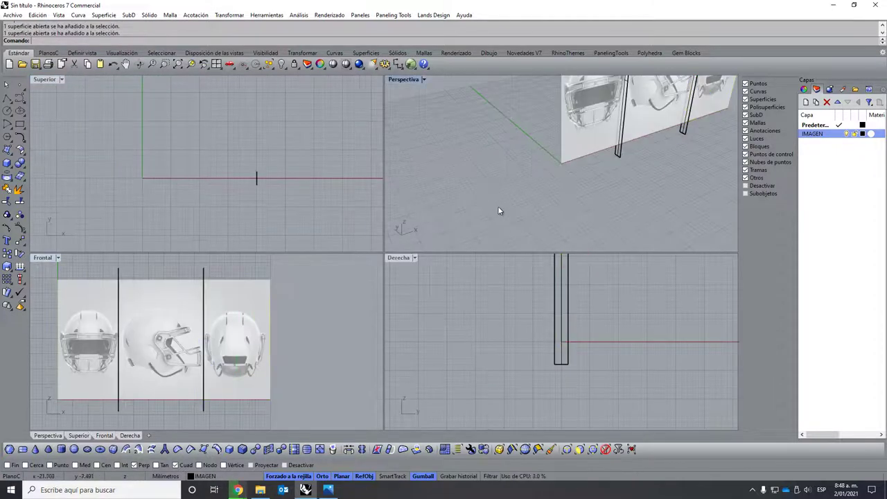
{"action": "scroll", "coordinate": [623, 142], "scroll_direction": "up", "scroll_amount": 1}
{"action": "scroll", "coordinate": [587, 118], "scroll_direction": "up", "scroll_amount": 2}
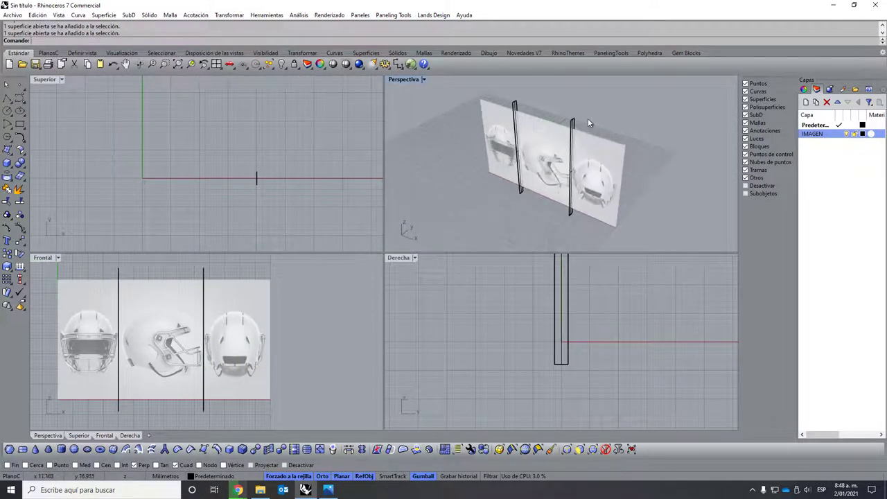
{"action": "scroll", "coordinate": [566, 116], "scroll_direction": "up", "scroll_amount": 2}
{"action": "left_click", "coordinate": [424, 79]}
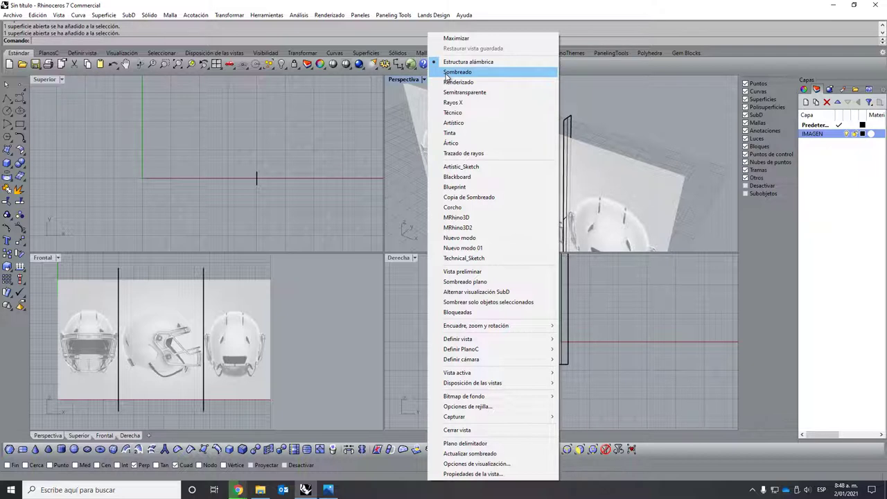
{"action": "left_click", "coordinate": [447, 73]}
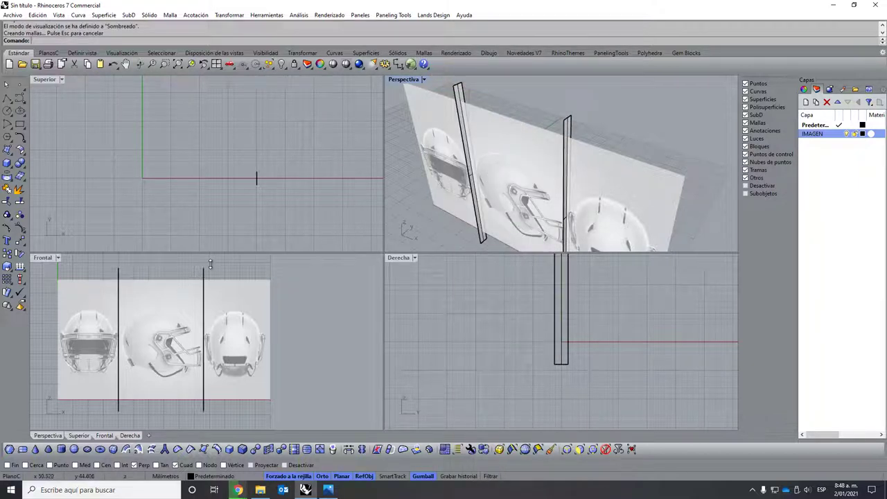
Delete the two vertical cutting rods from the Front view.
{"action": "left_click", "coordinate": [323, 314]}
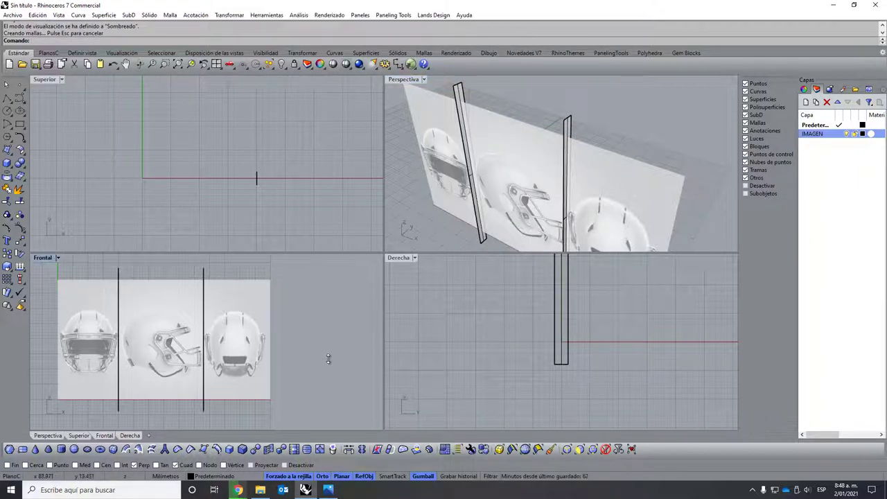
{"action": "right_click_drag", "start_coordinate": [483, 311], "coordinate": [459, 319]}
{"action": "mouse_move", "coordinate": [534, 166]}
{"action": "right_mouse_down"}
{"action": "mouse_move", "coordinate": [461, 153]}
{"action": "mouse_move", "coordinate": [435, 178]}
{"action": "right_mouse_up"}
{"action": "right_click_drag", "start_coordinate": [200, 275], "coordinate": [264, 294]}
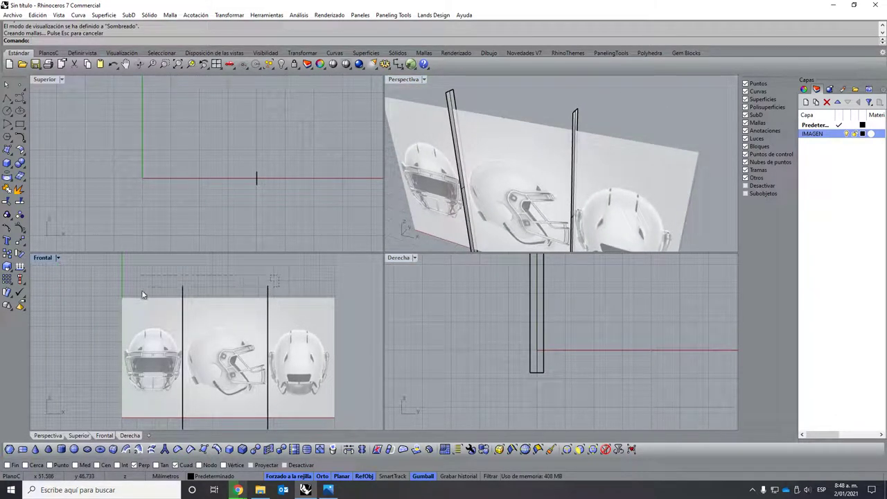
{"action": "left_click_drag", "start_coordinate": [270, 287], "coordinate": [142, 297]}
{"action": "key", "text": "Delete"}
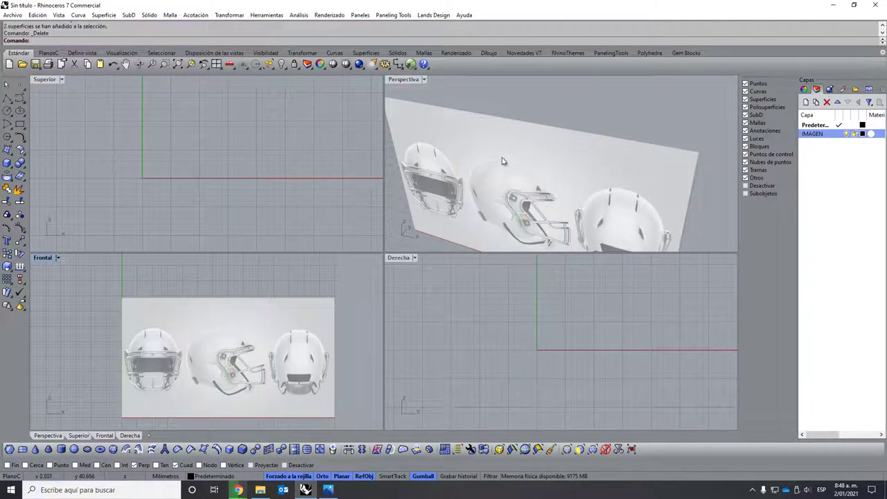
Pick out the middle side-profile helmet image plane in the front view.
{"action": "left_click", "coordinate": [530, 163]}
{"action": "left_click", "coordinate": [633, 179]}
{"action": "left_click", "coordinate": [537, 189]}
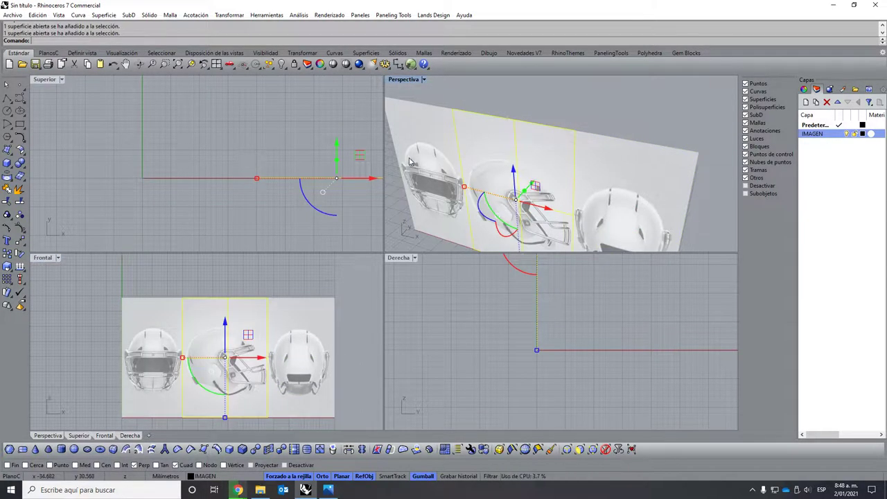
{"action": "left_click", "coordinate": [413, 162]}
{"action": "right_click_drag", "start_coordinate": [148, 331], "coordinate": [217, 340]}
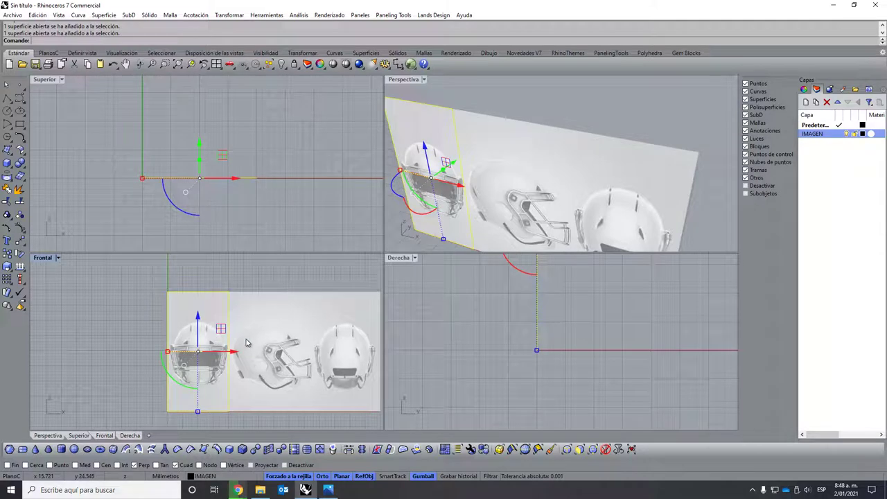
{"action": "left_click", "coordinate": [267, 338]}
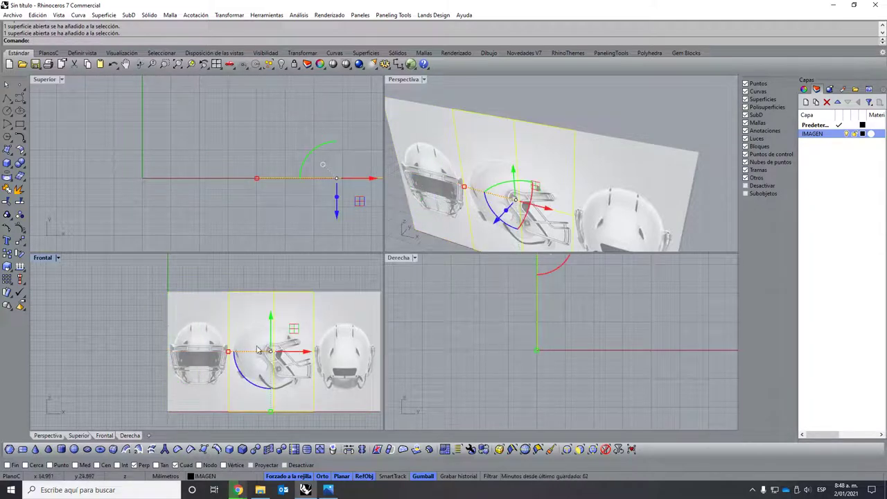
{"action": "right_click_drag", "start_coordinate": [267, 353], "coordinate": [203, 345]}
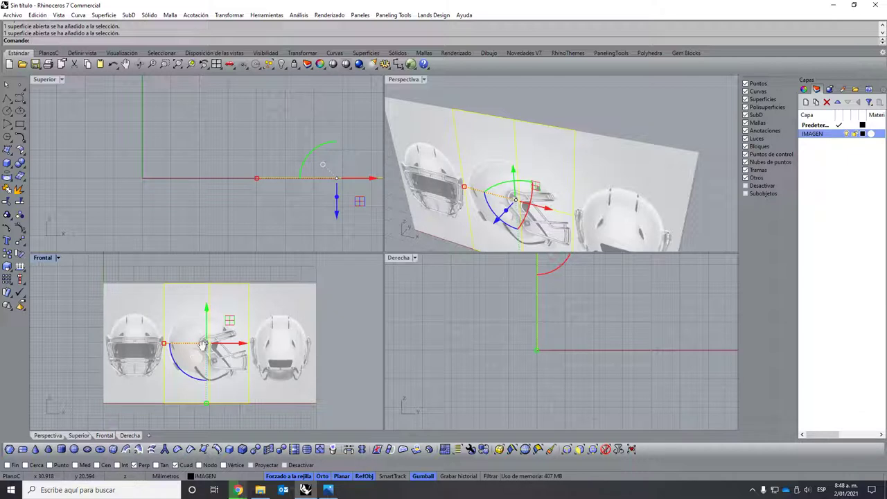
{"action": "right_click_drag", "start_coordinate": [202, 344], "coordinate": [219, 340]}
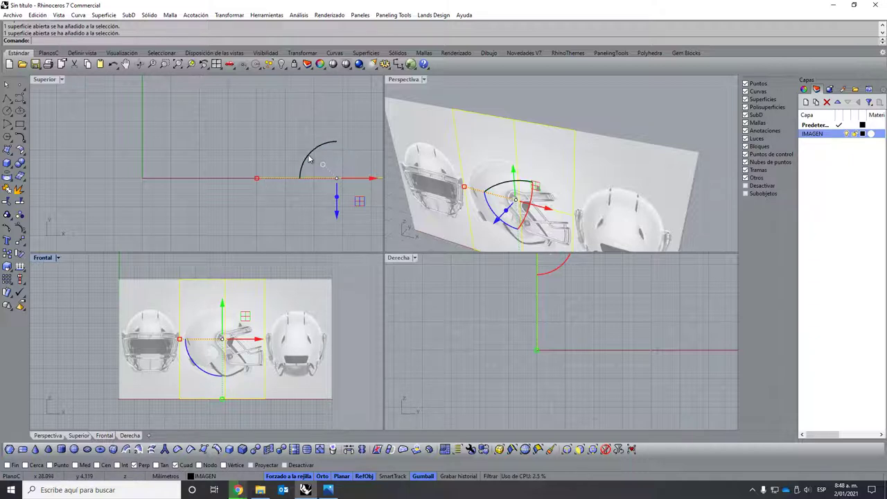
Rotate the side image 90°, then 180° and 90° so it stands perpendicular.
{"action": "right_click_drag", "start_coordinate": [276, 173], "coordinate": [148, 183]}
{"action": "left_click", "coordinate": [176, 165]}
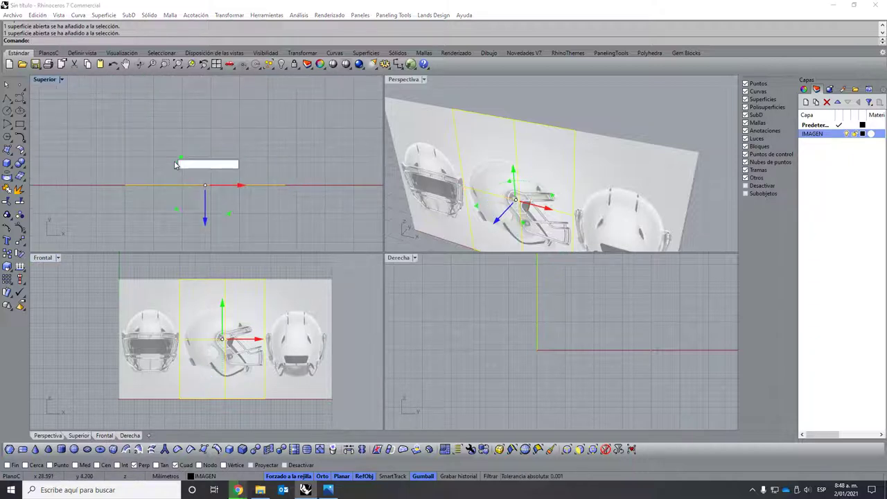
{"action": "type", "text": "90"}
{"action": "key", "text": "Return"}
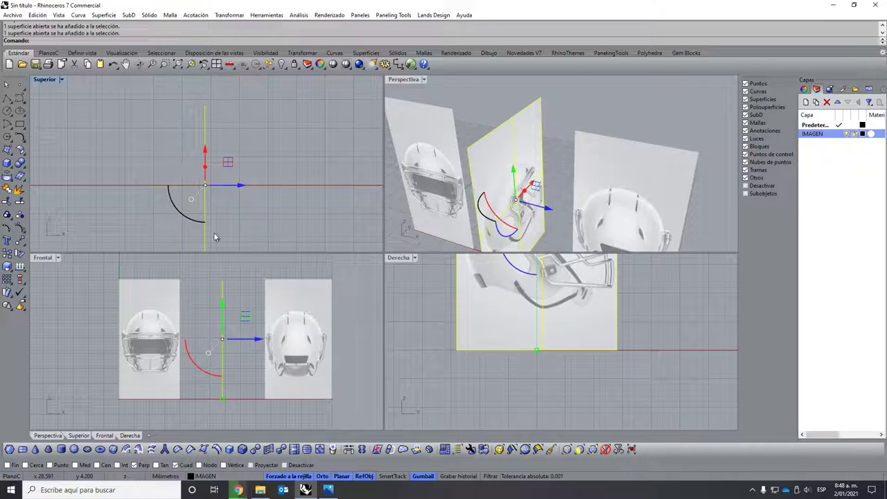
{"action": "right_click_drag", "start_coordinate": [521, 325], "coordinate": [489, 386]}
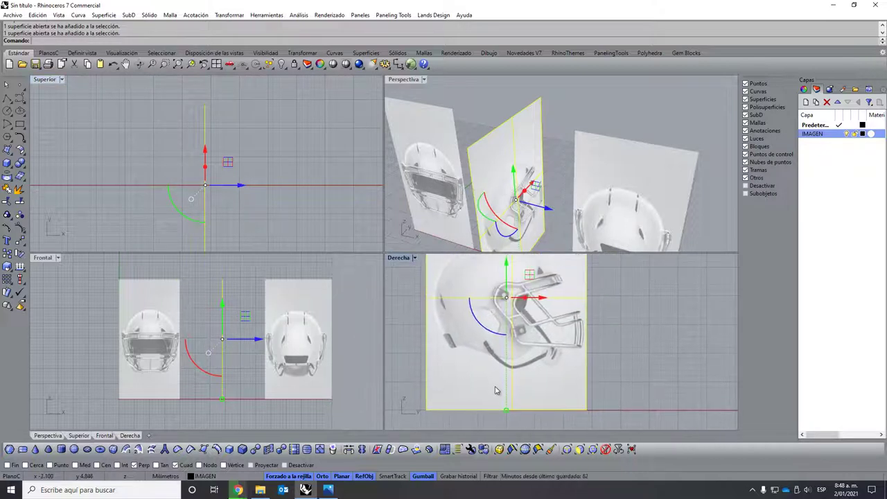
{"action": "scroll", "coordinate": [494, 386], "scroll_direction": "down", "scroll_amount": 1}
{"action": "scroll", "coordinate": [493, 385], "scroll_direction": "down", "scroll_amount": 1}
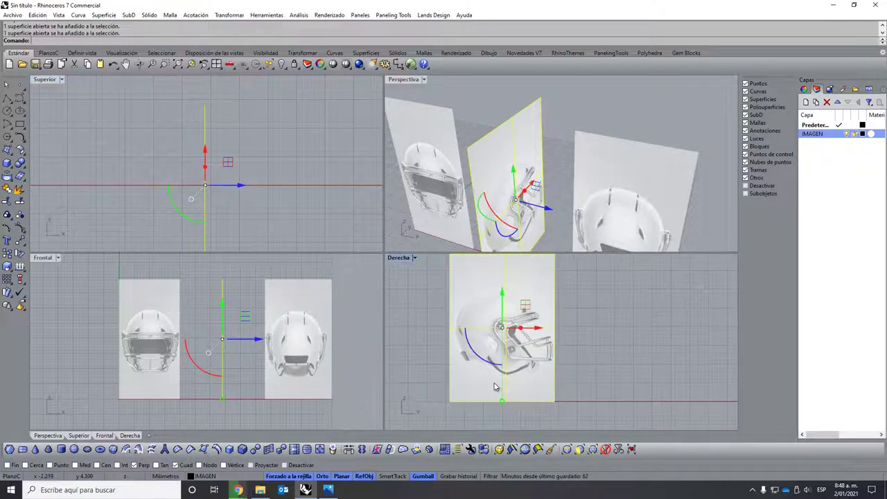
{"action": "left_click", "coordinate": [177, 214]}
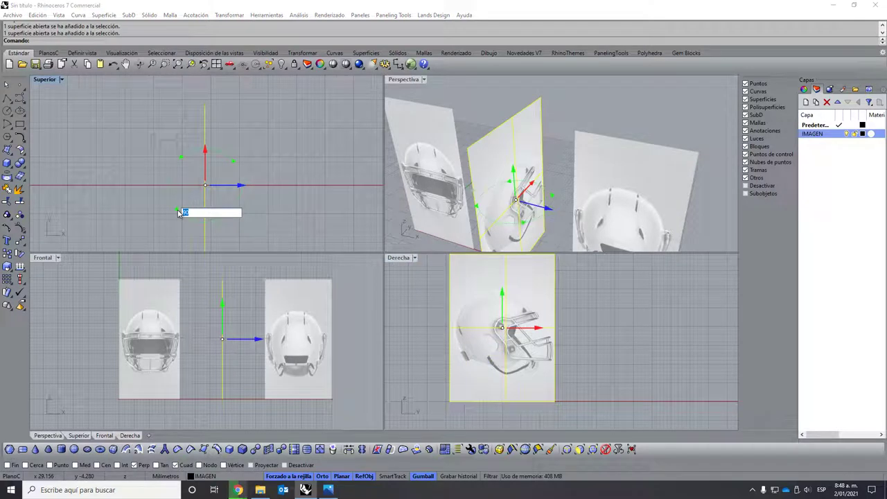
{"action": "key", "text": "Return"}
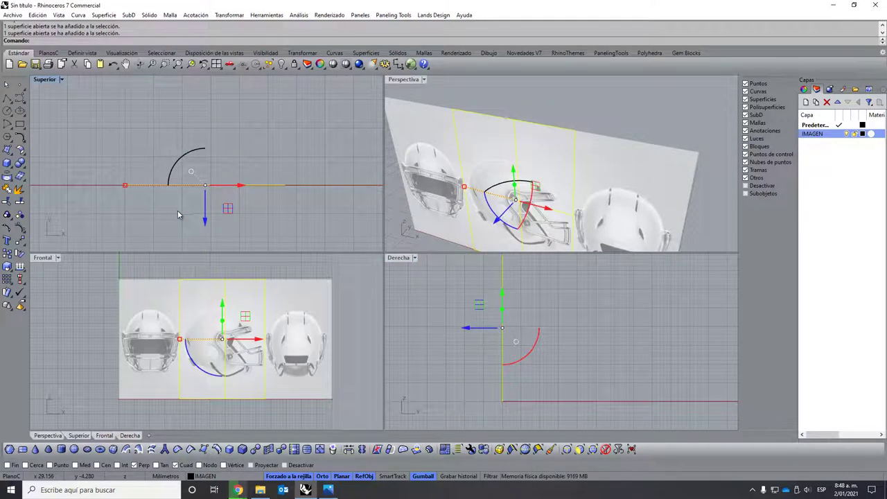
{"action": "left_click", "coordinate": [182, 162]}
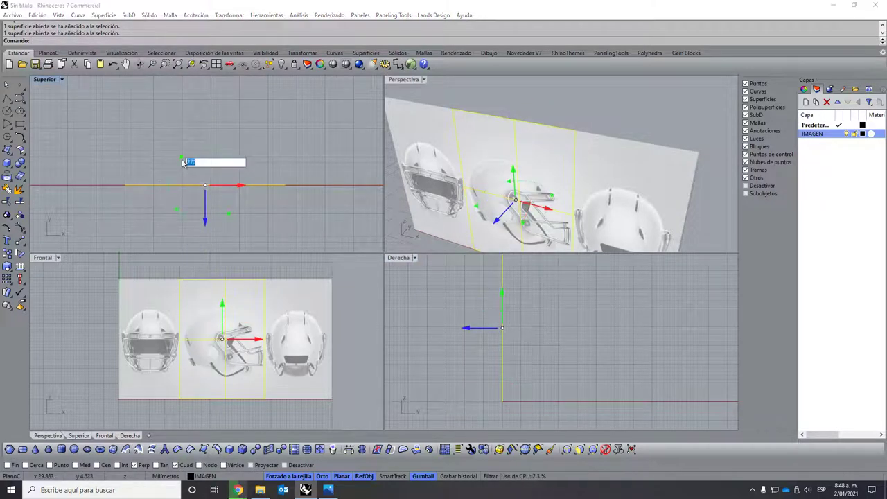
{"action": "key", "text": "Return"}
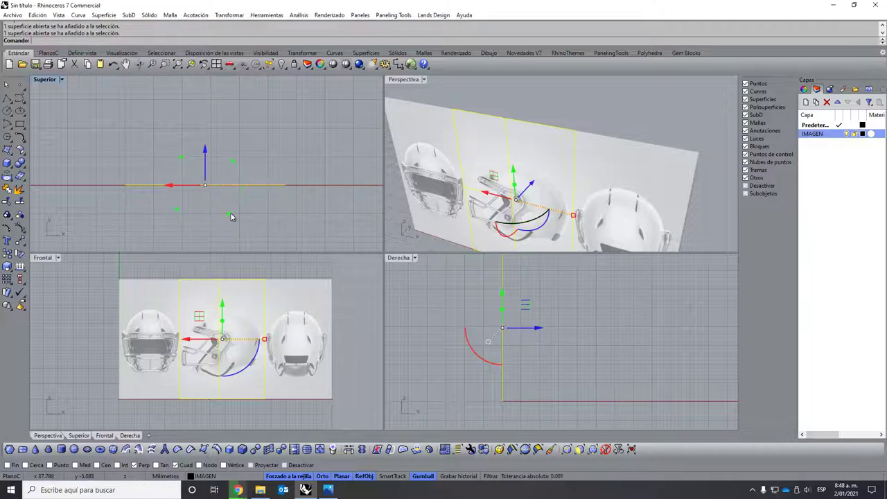
{"action": "left_click_drag", "start_coordinate": [231, 217], "coordinate": [247, 164]}
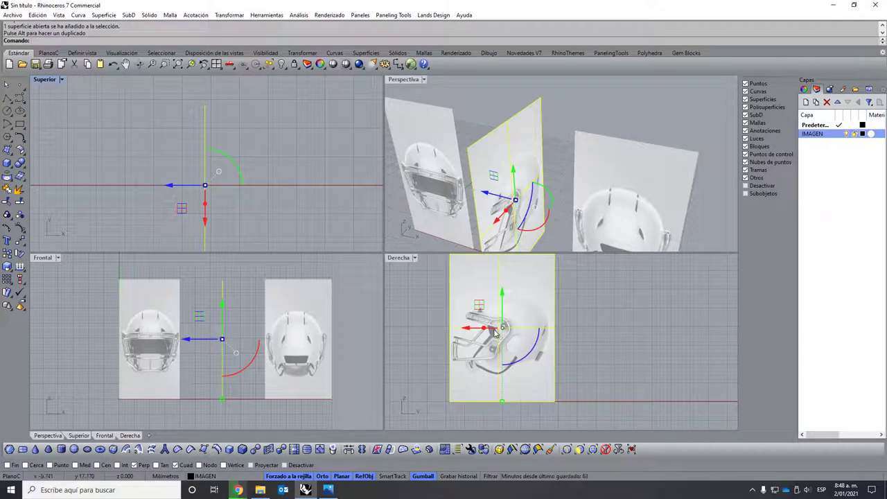
Move the side image plane 17 mm along its axis and 20 mm sideways.
{"action": "mouse_move", "coordinate": [494, 333]}
{"action": "left_mouse_down"}
{"action": "mouse_move", "coordinate": [535, 331]}
{"action": "mouse_move", "coordinate": [518, 338]}
{"action": "left_mouse_up"}
{"action": "right_click_drag", "start_coordinate": [182, 117], "coordinate": [245, 157]}
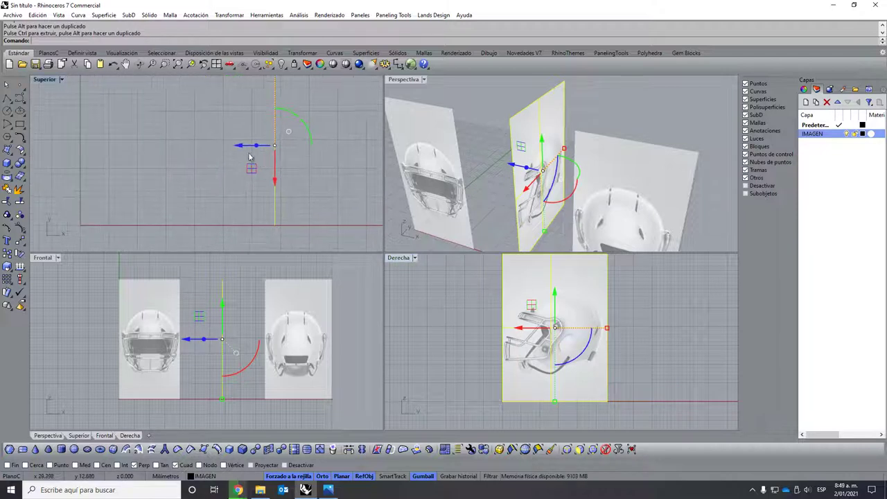
{"action": "left_click_drag", "start_coordinate": [239, 146], "coordinate": [50, 164]}
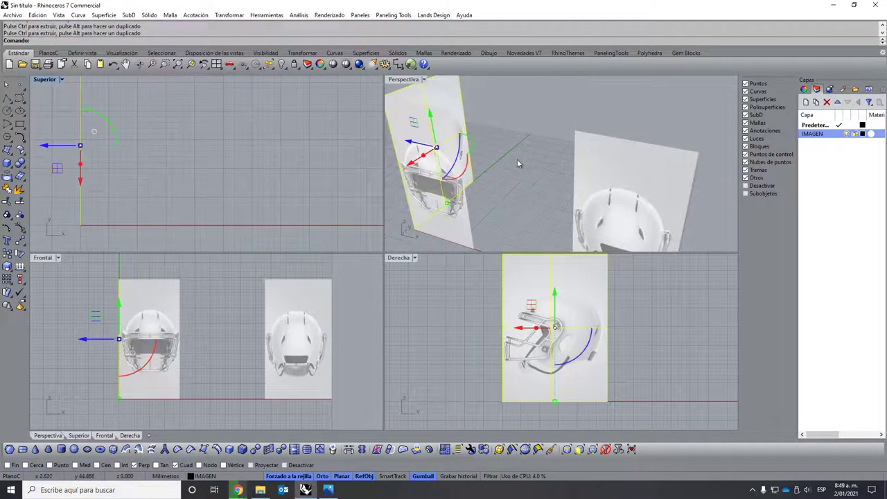
{"action": "left_click", "coordinate": [517, 164]}
Slide the back-view image plane 25 mm in depth, undoing a stray -90° rotation.
{"action": "mouse_move", "coordinate": [551, 216]}
{"action": "right_mouse_down"}
{"action": "mouse_move", "coordinate": [455, 244]}
{"action": "mouse_move", "coordinate": [557, 219]}
{"action": "right_mouse_up"}
{"action": "left_click", "coordinate": [456, 239]}
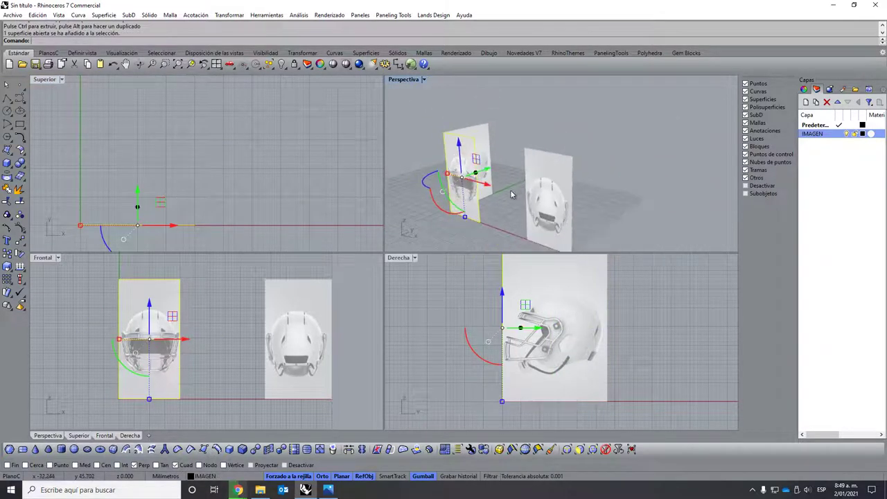
{"action": "left_click", "coordinate": [556, 219]}
{"action": "scroll", "coordinate": [181, 171], "scroll_direction": "down", "scroll_amount": 3}
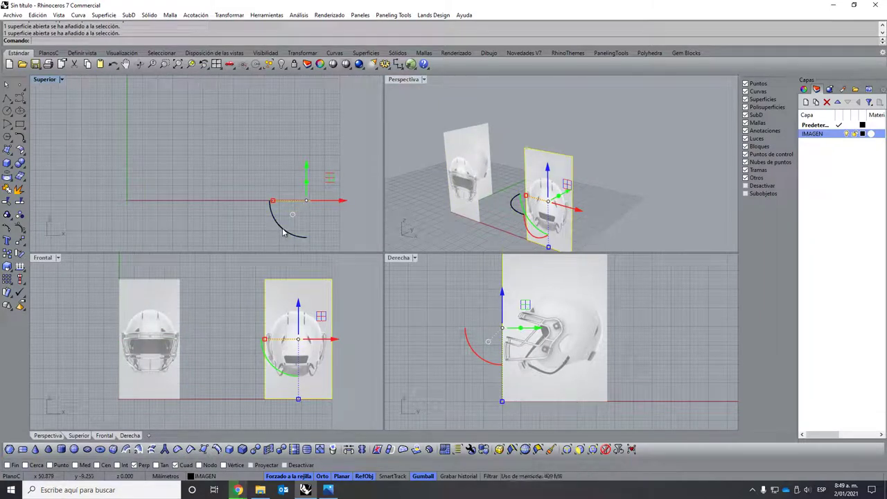
{"action": "mouse_move", "coordinate": [283, 231]}
{"action": "left_mouse_down"}
{"action": "mouse_move", "coordinate": [261, 150]}
{"action": "mouse_move", "coordinate": [251, 160]}
{"action": "mouse_move", "coordinate": [269, 206]}
{"action": "left_mouse_up"}
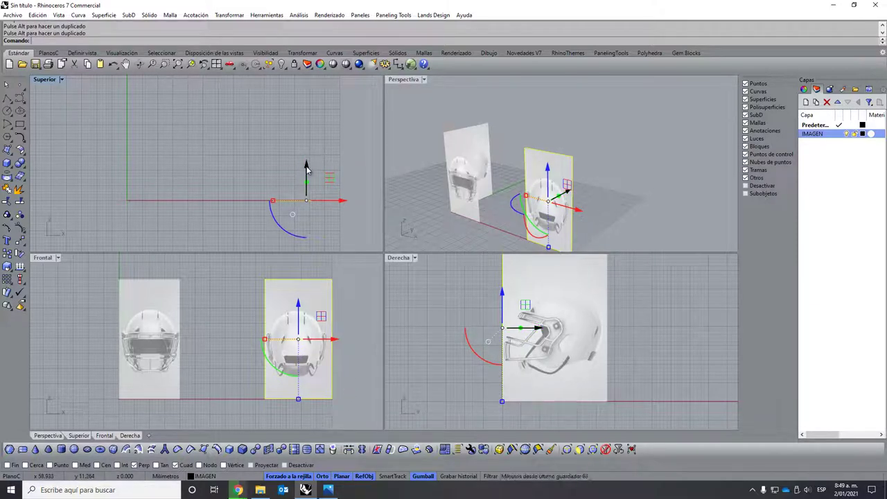
{"action": "key", "text": "ctrl+z"}
{"action": "mouse_move", "coordinate": [306, 167]}
{"action": "left_mouse_down"}
{"action": "mouse_move", "coordinate": [305, 92]}
{"action": "mouse_move", "coordinate": [315, 162]}
{"action": "mouse_move", "coordinate": [177, 170]}
{"action": "left_mouse_up"}
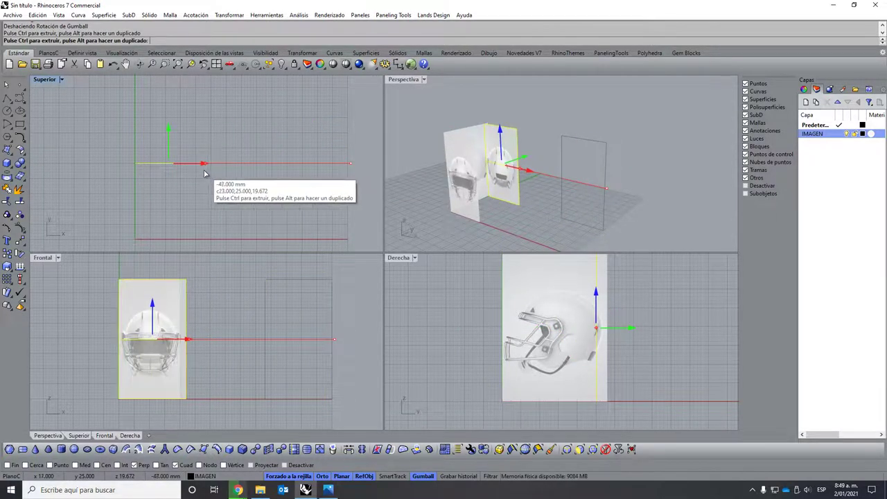
Nudge the front-view image plane along its depth, then orbit and zoom to check the corner.
{"action": "mouse_move", "coordinate": [579, 172]}
{"action": "right_mouse_down"}
{"action": "mouse_move", "coordinate": [547, 237]}
{"action": "mouse_move", "coordinate": [566, 195]}
{"action": "right_mouse_up"}
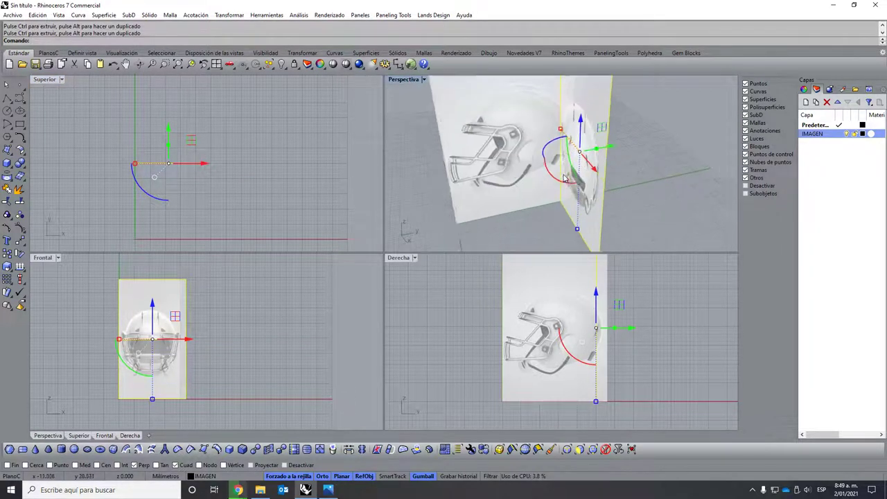
{"action": "mouse_move", "coordinate": [617, 137]}
{"action": "left_mouse_down"}
{"action": "mouse_move", "coordinate": [638, 136]}
{"action": "mouse_move", "coordinate": [584, 138]}
{"action": "left_mouse_up"}
{"action": "left_click", "coordinate": [683, 198]}
{"action": "mouse_move", "coordinate": [683, 198]}
{"action": "right_mouse_down"}
{"action": "mouse_move", "coordinate": [516, 192]}
{"action": "mouse_move", "coordinate": [564, 215]}
{"action": "mouse_move", "coordinate": [556, 230]}
{"action": "mouse_move", "coordinate": [556, 183]}
{"action": "mouse_move", "coordinate": [588, 225]}
{"action": "right_mouse_up"}
{"action": "scroll", "coordinate": [489, 199], "scroll_direction": "up", "scroll_amount": 2}
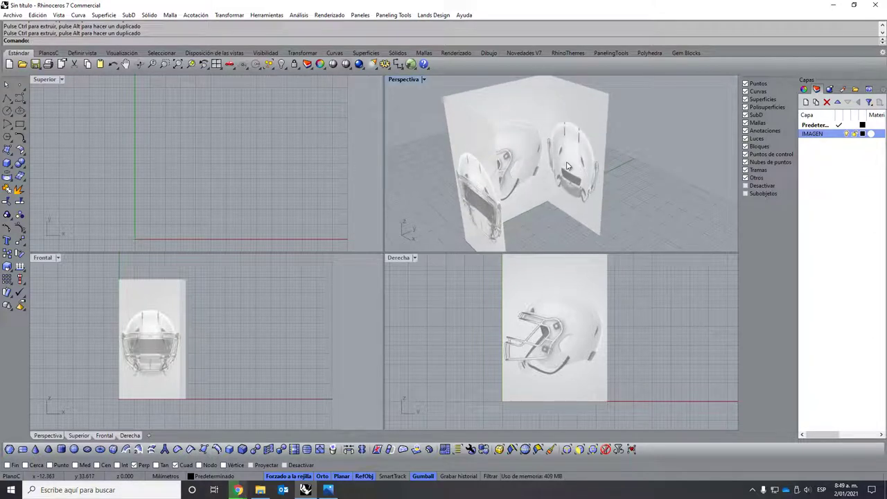
{"action": "scroll", "coordinate": [566, 166], "scroll_direction": "down", "scroll_amount": 3}
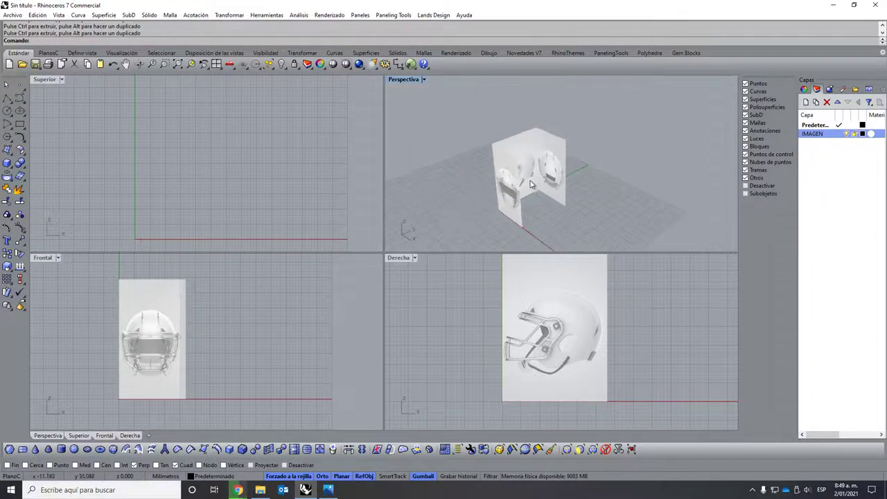
{"action": "scroll", "coordinate": [531, 183], "scroll_direction": "up", "scroll_amount": 2}
{"action": "scroll", "coordinate": [526, 201], "scroll_direction": "down", "scroll_amount": 2}
{"action": "scroll", "coordinate": [516, 191], "scroll_direction": "up", "scroll_amount": 2}
{"action": "scroll", "coordinate": [504, 180], "scroll_direction": "down", "scroll_amount": 2}
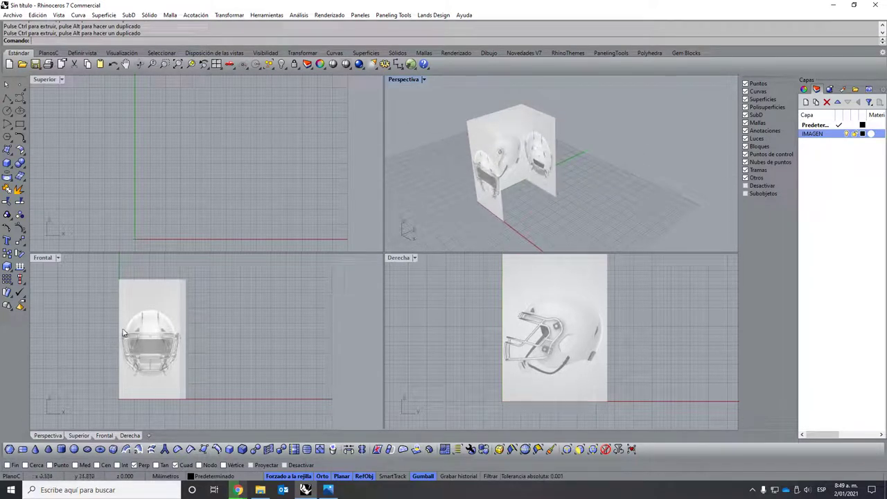
{"action": "scroll", "coordinate": [124, 335], "scroll_direction": "up", "scroll_amount": 3}
{"action": "scroll", "coordinate": [122, 341], "scroll_direction": "up", "scroll_amount": 3}
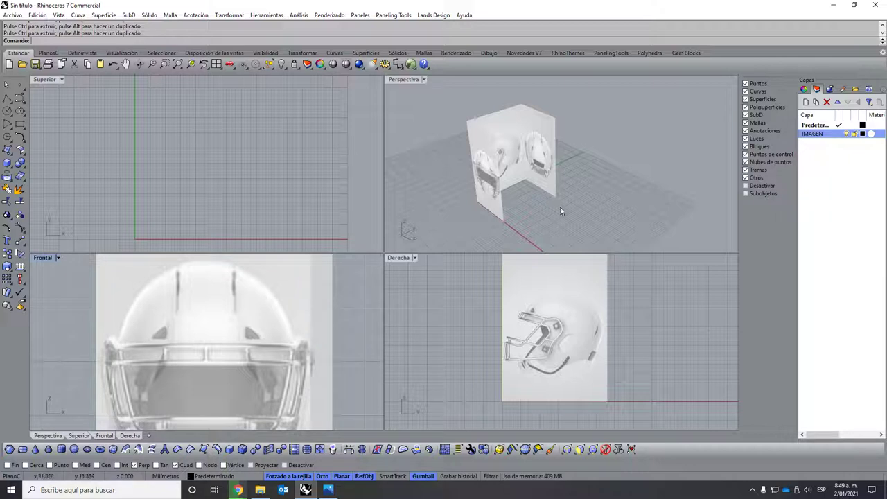
{"action": "mouse_move", "coordinate": [561, 212]}
{"action": "right_mouse_down"}
{"action": "mouse_move", "coordinate": [572, 159]}
{"action": "mouse_move", "coordinate": [549, 162]}
{"action": "right_mouse_up"}
{"action": "scroll", "coordinate": [514, 204], "scroll_direction": "up", "scroll_amount": 2}
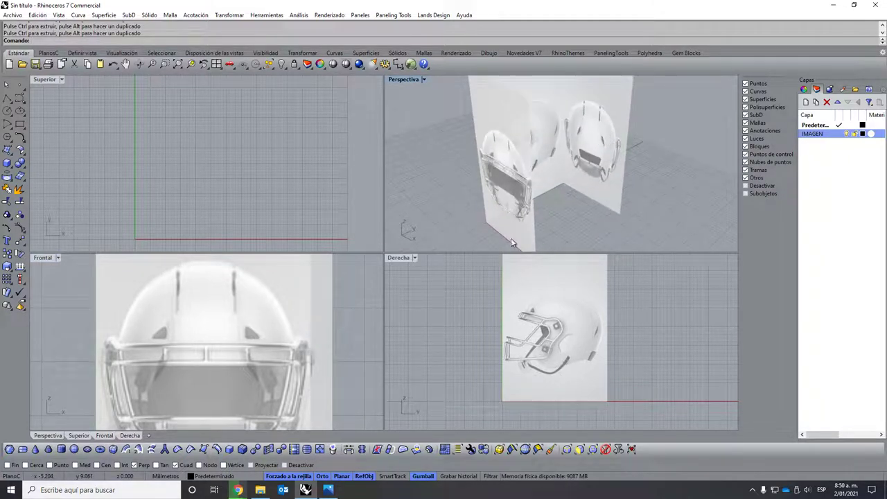
{"action": "scroll", "coordinate": [541, 333], "scroll_direction": "up", "scroll_amount": 1}
{"action": "scroll", "coordinate": [539, 330], "scroll_direction": "up", "scroll_amount": 2}
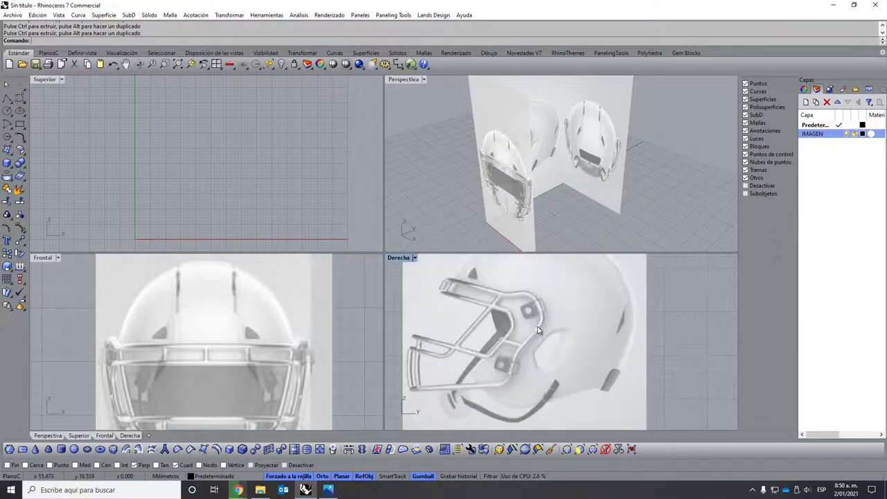
{"action": "scroll", "coordinate": [538, 331], "scroll_direction": "down", "scroll_amount": 1}
{"action": "scroll", "coordinate": [535, 322], "scroll_direction": "down", "scroll_amount": 2}
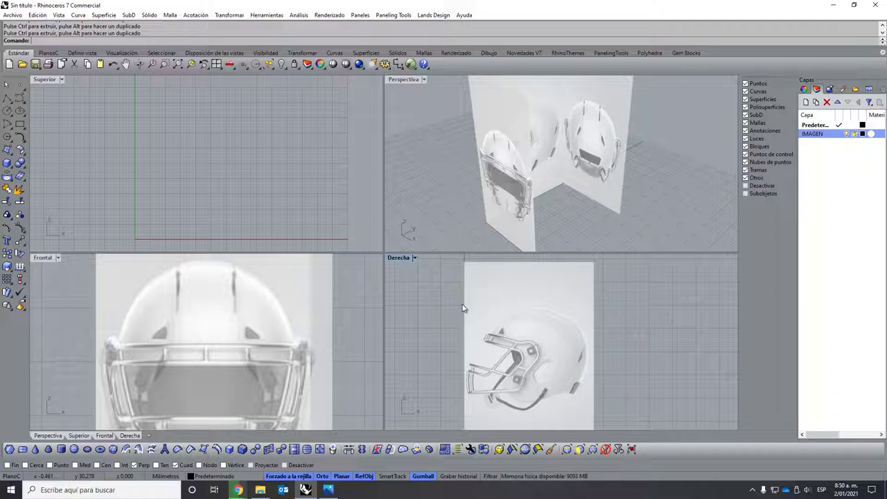
Hide the front reference image surface and lock the IMAGEN layer in Capas.
{"action": "left_click", "coordinate": [514, 225]}
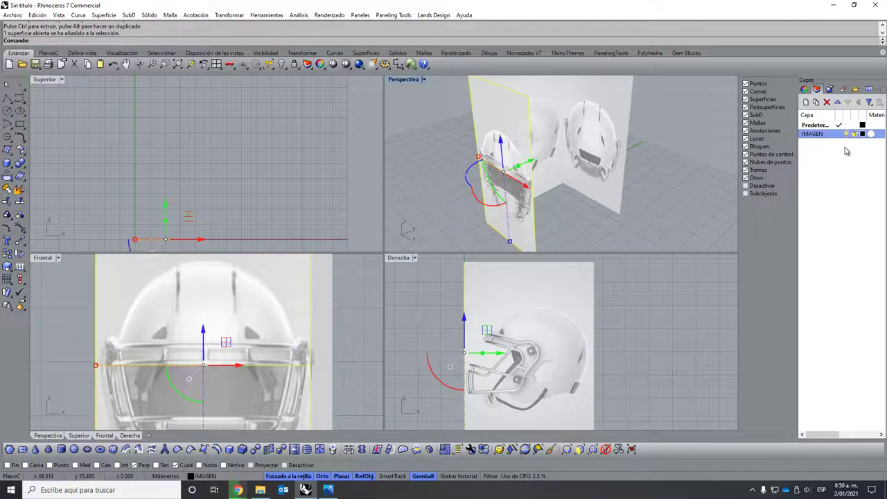
{"action": "left_click", "coordinate": [282, 65]}
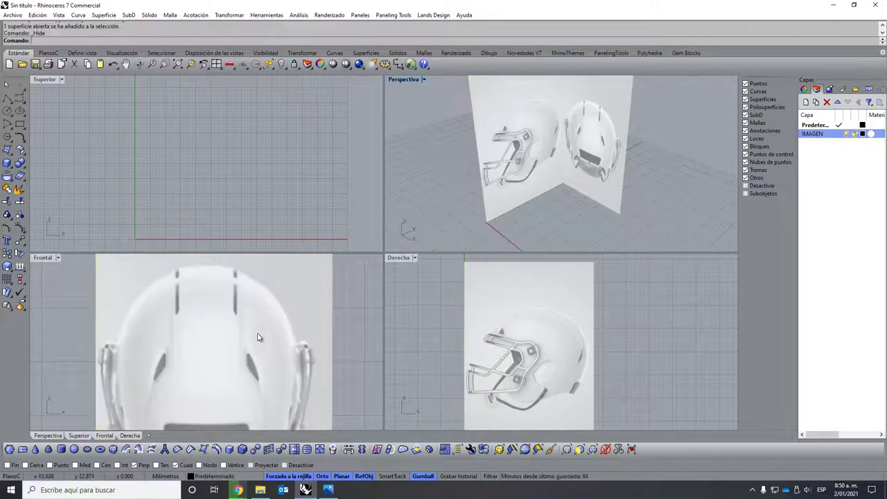
{"action": "scroll", "coordinate": [221, 319], "scroll_direction": "down", "scroll_amount": 3}
{"action": "scroll", "coordinate": [222, 319], "scroll_direction": "down", "scroll_amount": 1}
{"action": "scroll", "coordinate": [221, 319], "scroll_direction": "up", "scroll_amount": 2}
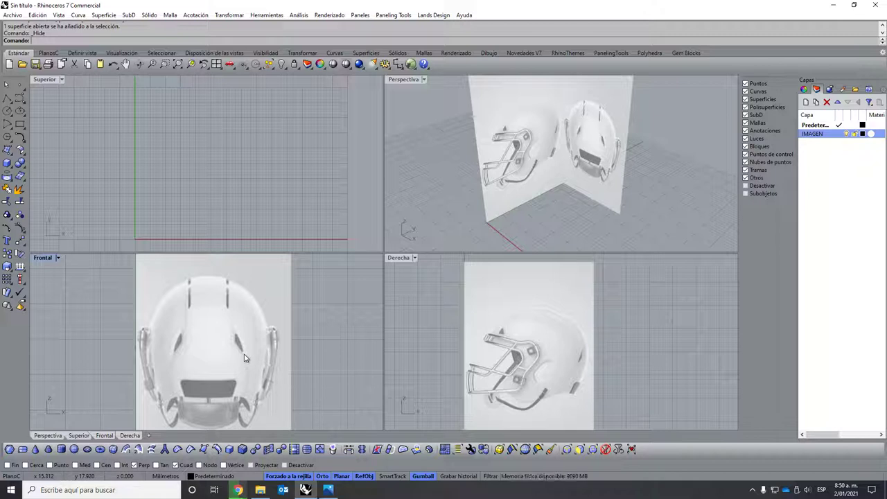
{"action": "left_click", "coordinate": [854, 134]}
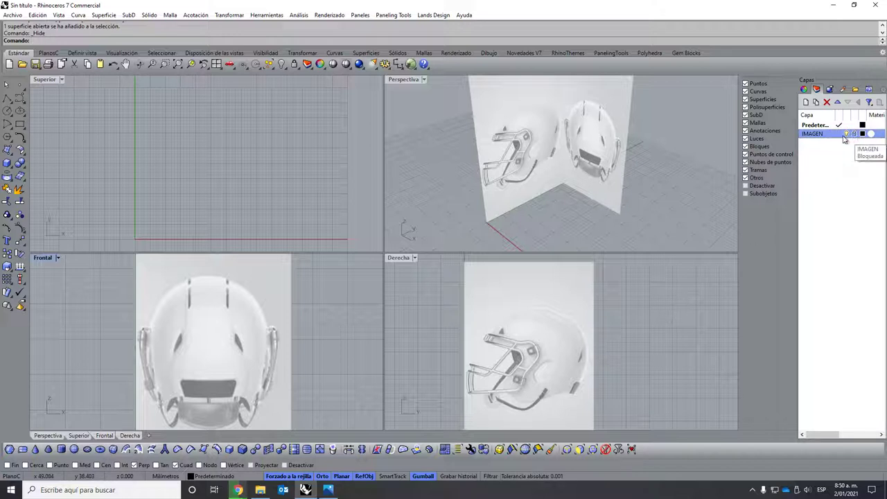
{"action": "right_click_drag", "start_coordinate": [540, 166], "coordinate": [579, 170]}
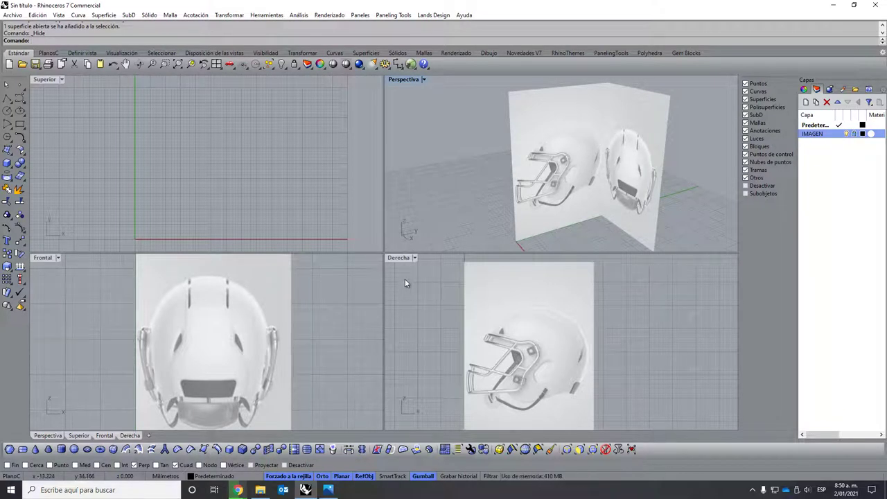
Maximize Derecha and start a curve at the facemask top with grid snap and Orto off.
{"action": "double_click", "coordinate": [391, 259]}
{"action": "scroll", "coordinate": [268, 315], "scroll_direction": "up", "scroll_amount": 1}
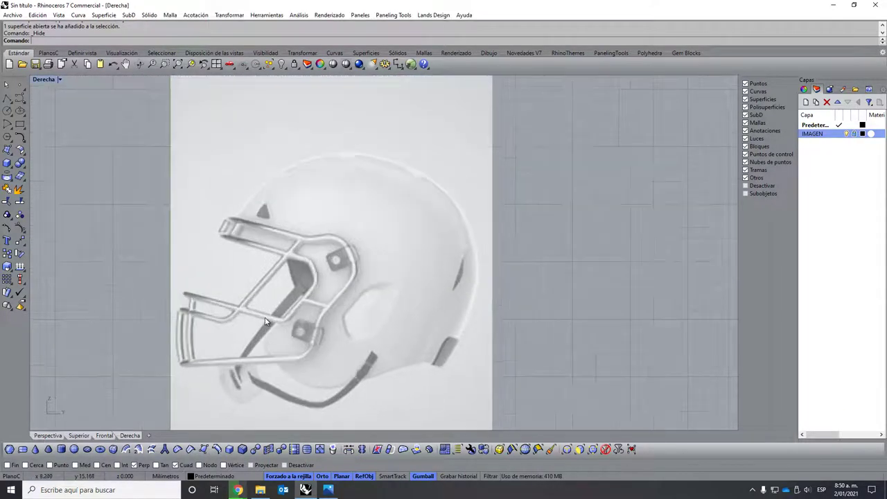
{"action": "scroll", "coordinate": [269, 316], "scroll_direction": "up", "scroll_amount": 1}
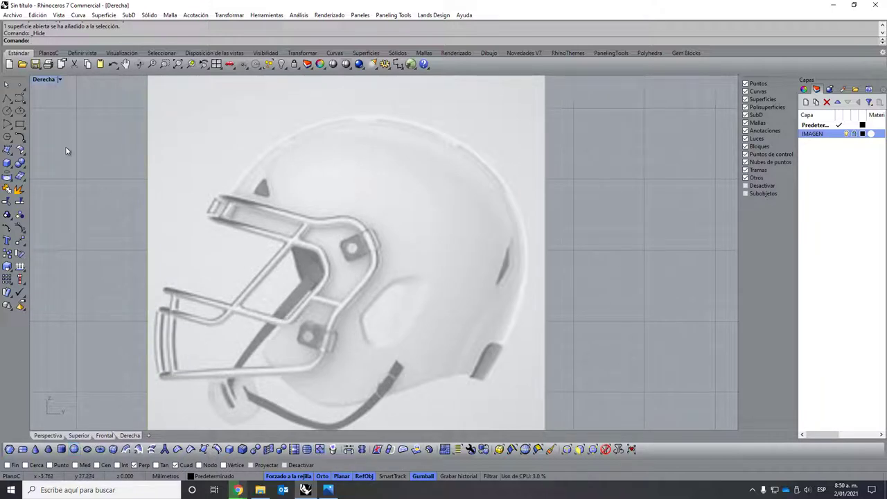
{"action": "left_click", "coordinate": [19, 98]}
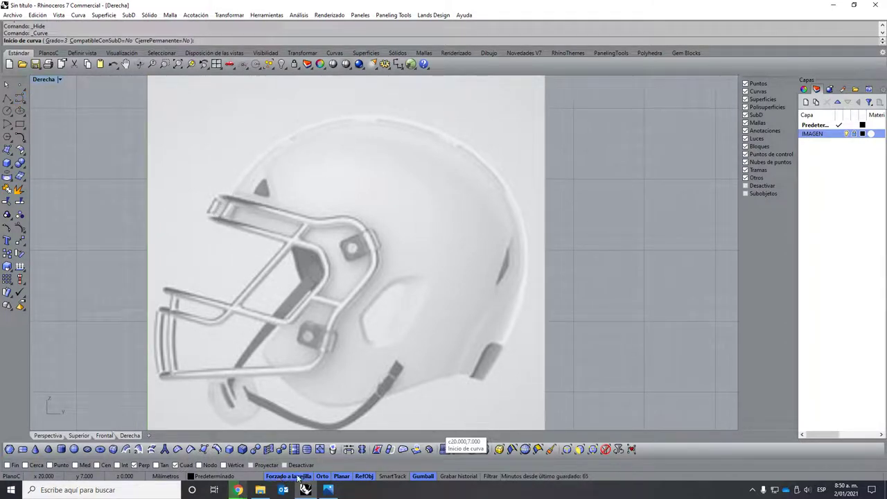
{"action": "left_click", "coordinate": [298, 478]}
{"action": "left_click", "coordinate": [214, 219]}
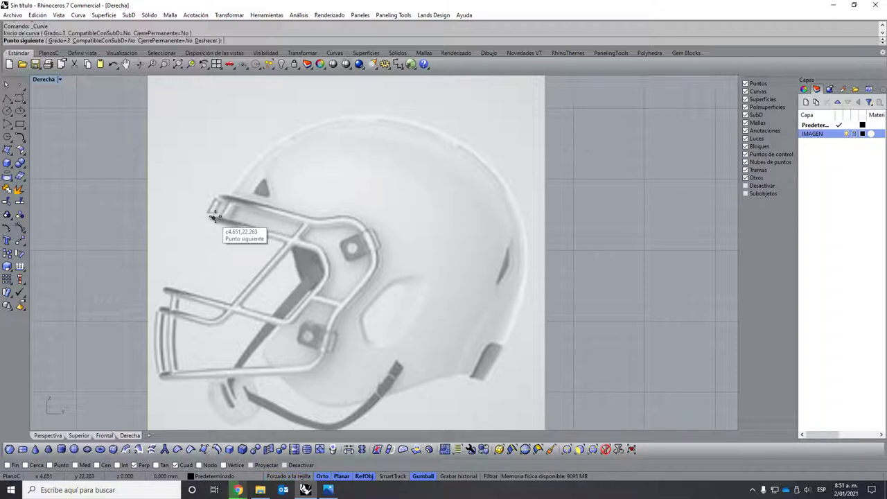
{"action": "left_click", "coordinate": [322, 477]}
Continue the curve over the crown and down the shell's back to the rear lower edge.
{"action": "left_click", "coordinate": [246, 167]}
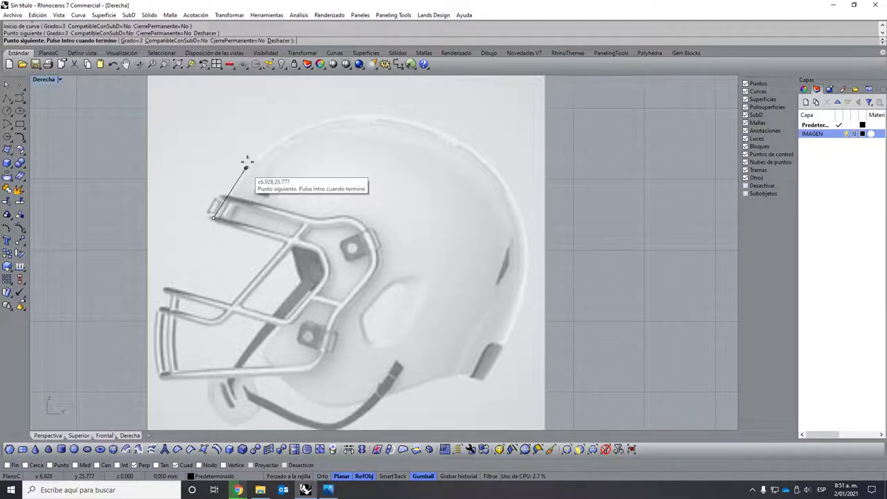
{"action": "left_click", "coordinate": [288, 127]}
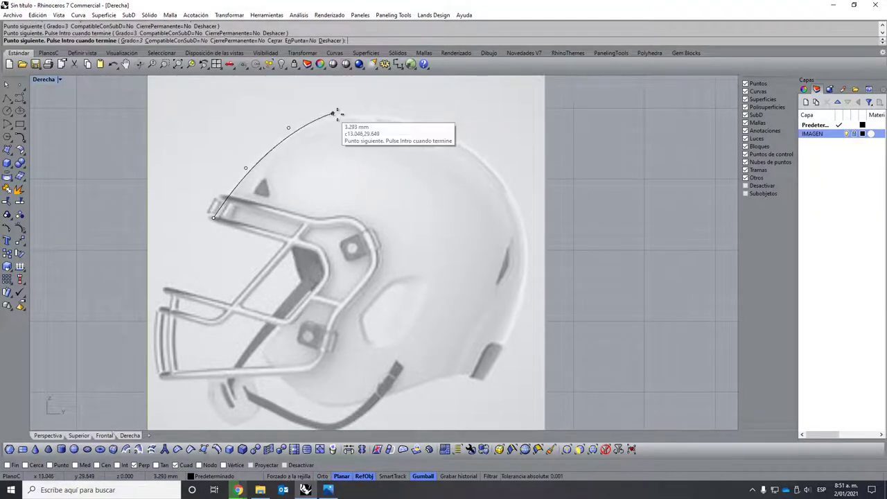
{"action": "left_click", "coordinate": [336, 113]}
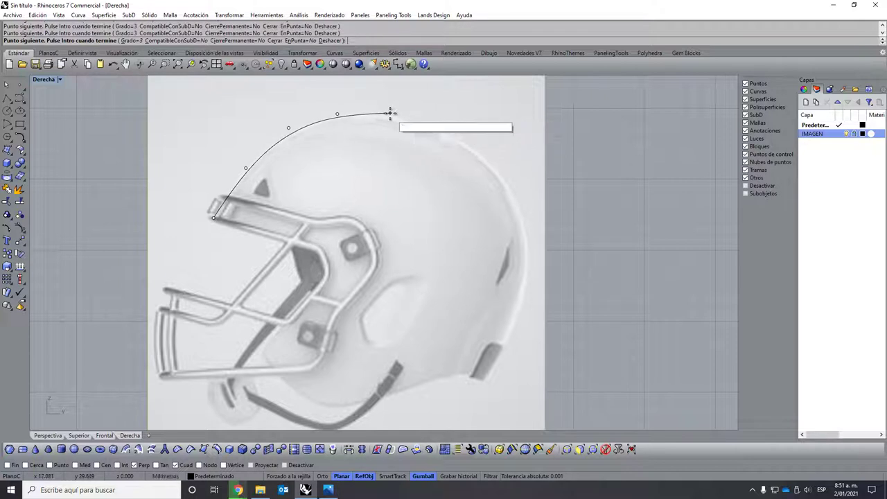
{"action": "left_click", "coordinate": [390, 113]}
{"action": "left_click", "coordinate": [464, 135]}
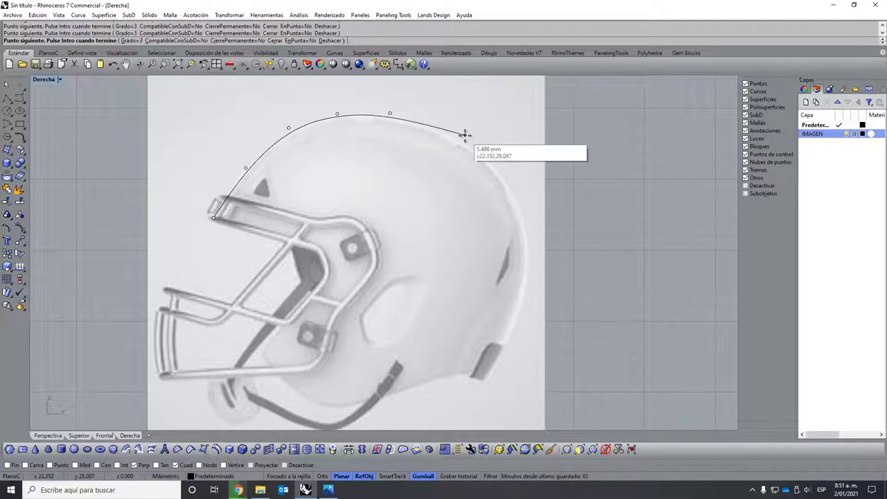
{"action": "left_click", "coordinate": [492, 169]}
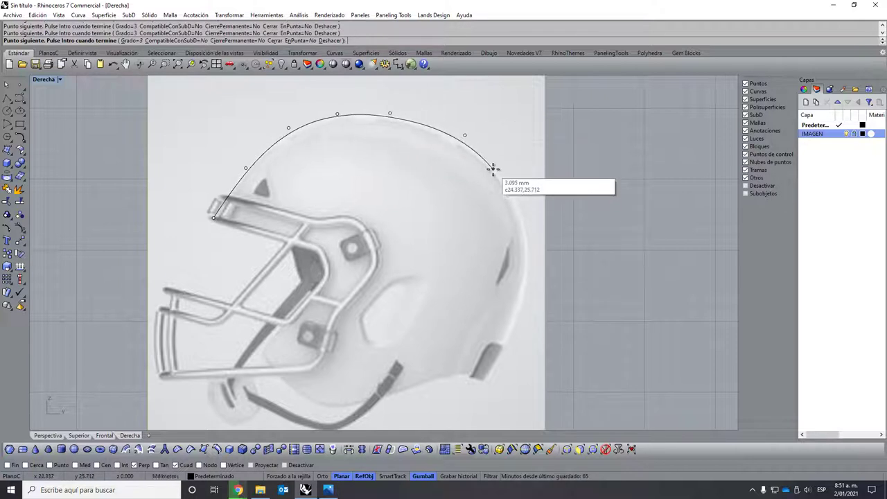
{"action": "left_click", "coordinate": [520, 200]}
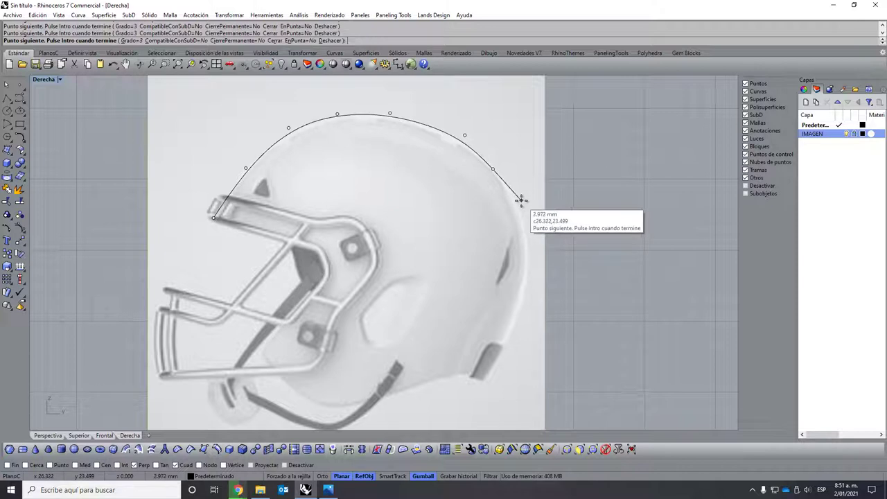
{"action": "left_click", "coordinate": [528, 255]}
{"action": "left_click", "coordinate": [525, 297]}
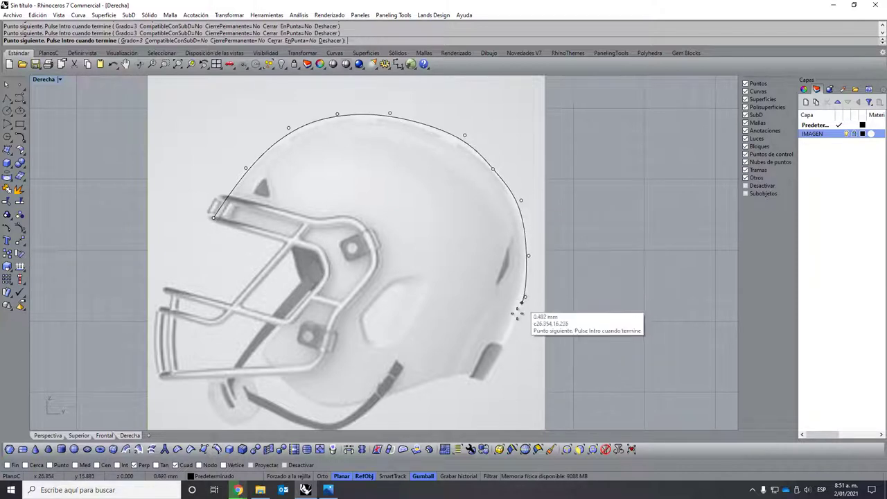
{"action": "left_click", "coordinate": [515, 323]}
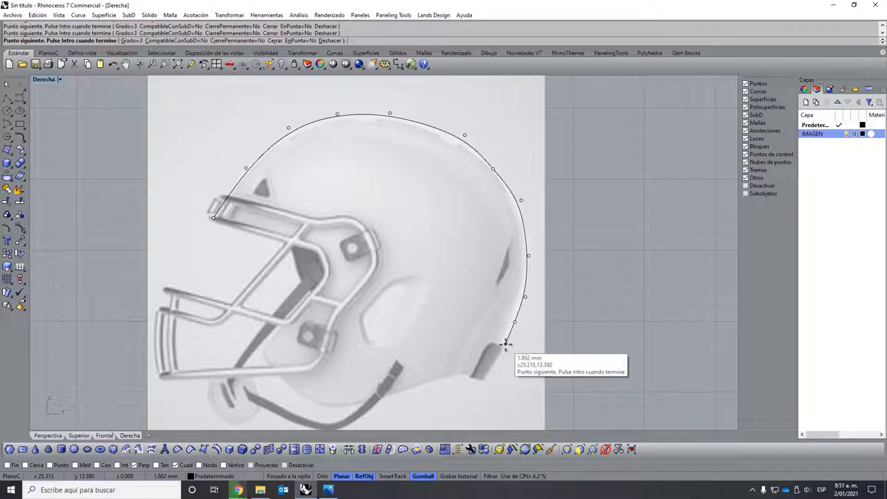
{"action": "left_click", "coordinate": [505, 345]}
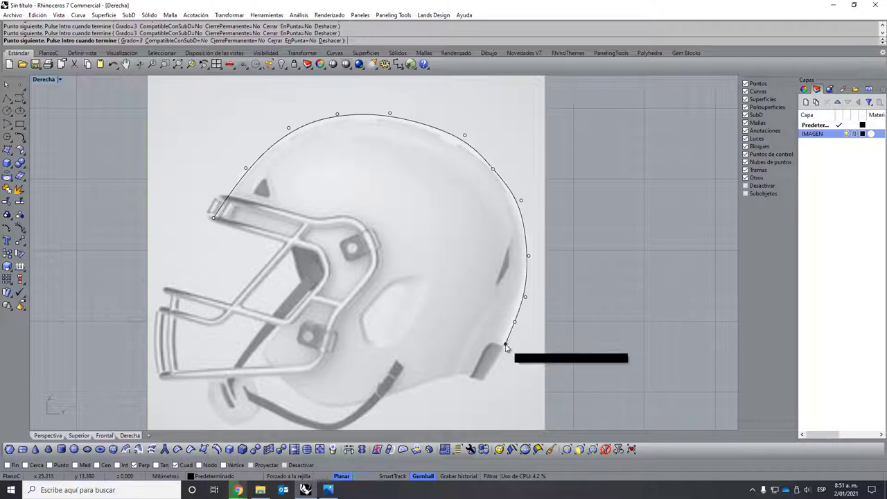
{"action": "key", "text": "Return"}
Select the new helmet profile curve and zoom in on it.
{"action": "left_click", "coordinate": [517, 201]}
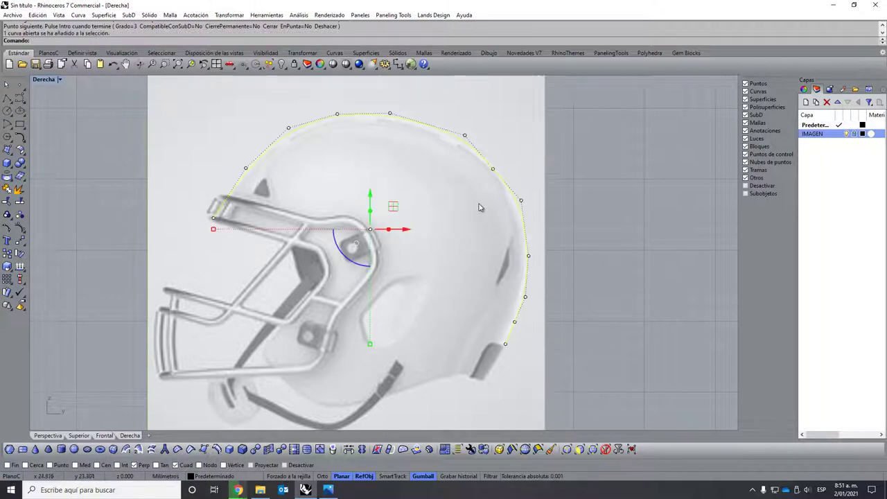
{"action": "scroll", "coordinate": [477, 205], "scroll_direction": "up", "scroll_amount": 1}
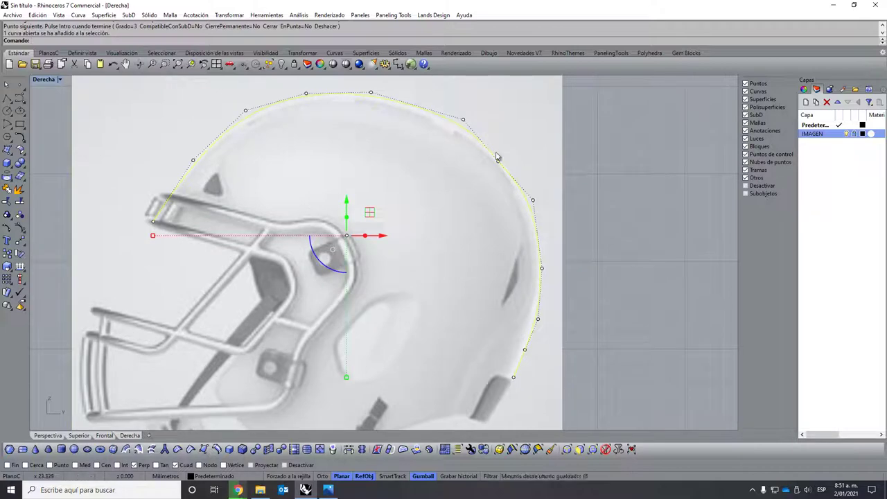
{"action": "scroll", "coordinate": [552, 204], "scroll_direction": "up", "scroll_amount": 5}
{"action": "scroll", "coordinate": [552, 204], "scroll_direction": "up", "scroll_amount": 1}
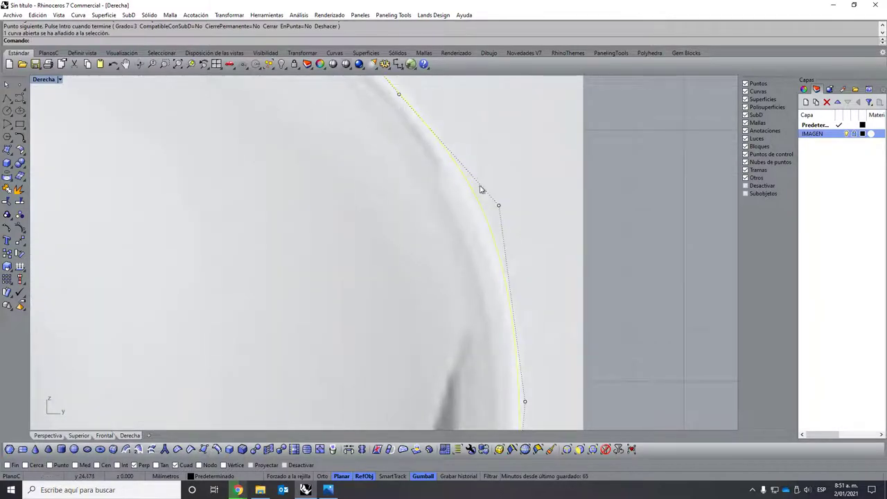
{"action": "scroll", "coordinate": [505, 287], "scroll_direction": "down", "scroll_amount": 4}
{"action": "scroll", "coordinate": [489, 217], "scroll_direction": "down", "scroll_amount": 3}
{"action": "scroll", "coordinate": [510, 267], "scroll_direction": "up", "scroll_amount": 2}
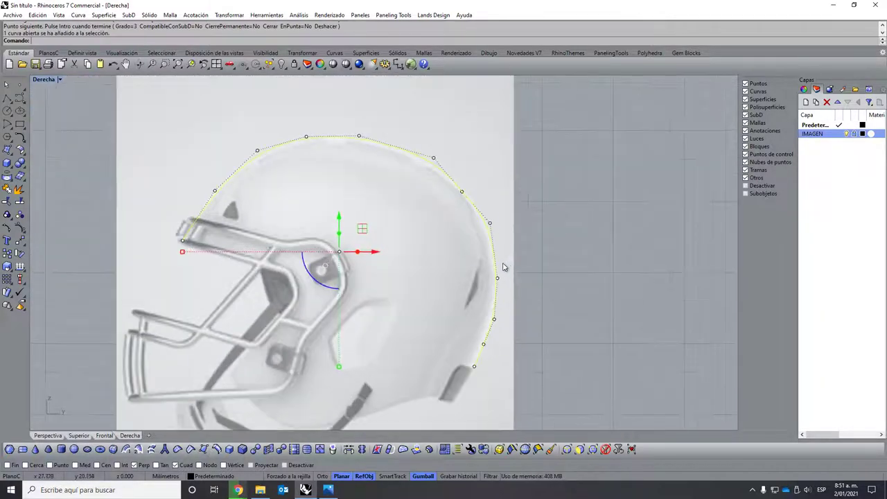
{"action": "scroll", "coordinate": [455, 284], "scroll_direction": "up", "scroll_amount": 1}
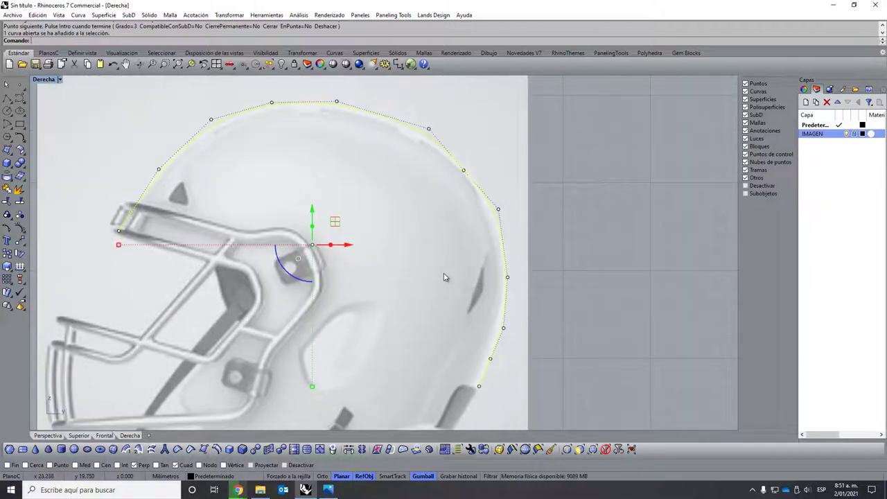
Rebuild the curve with 14 points, then undo the rebuild and deselect it.
{"action": "type", "text": "Reconstruir"}
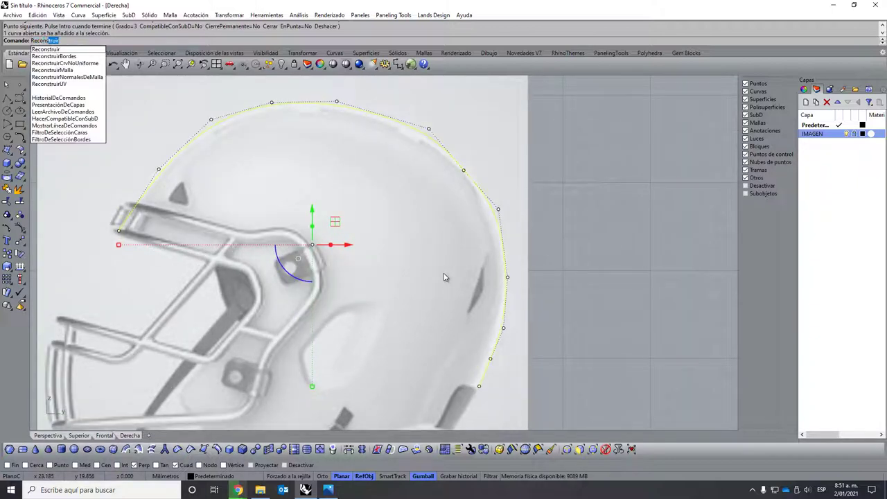
{"action": "key", "text": "Return"}
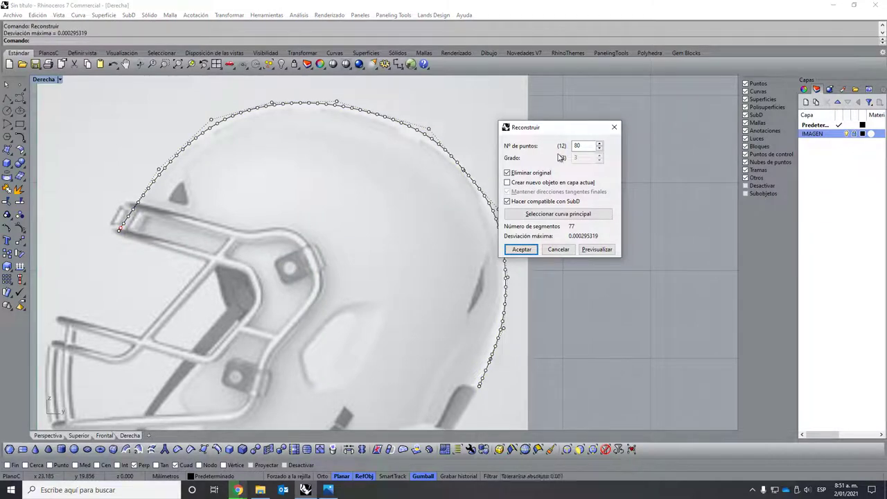
{"action": "double_click", "coordinate": [583, 145]}
{"action": "type", "text": "14"}
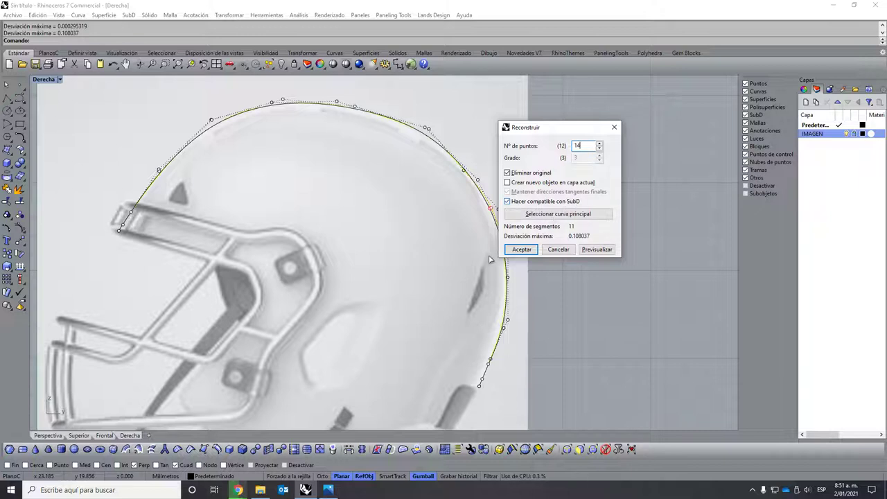
{"action": "left_click", "coordinate": [517, 250]}
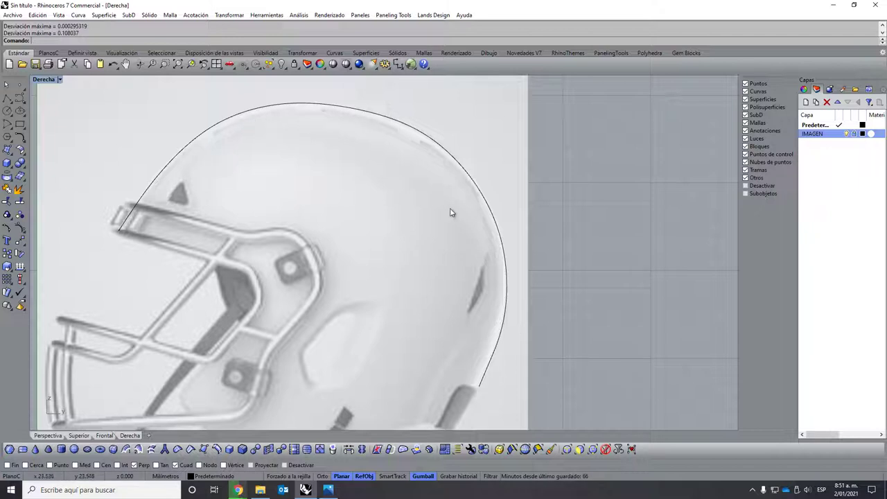
{"action": "key", "text": "ctrl+z"}
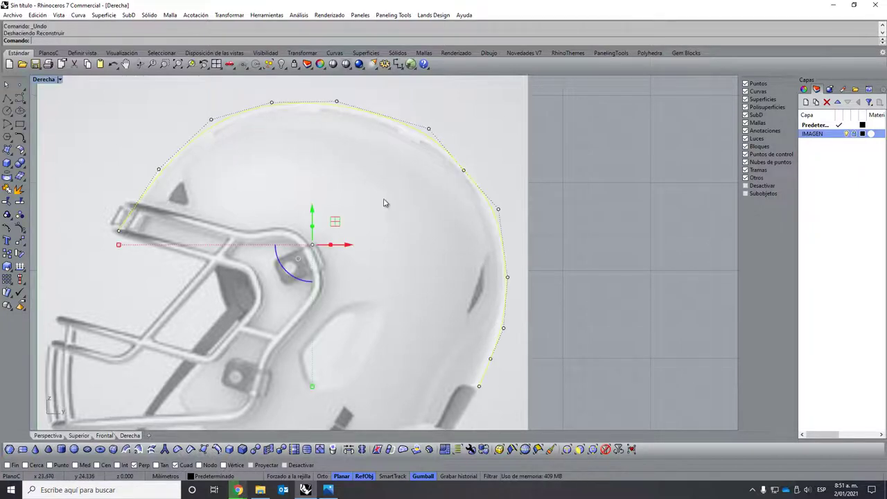
{"action": "key", "text": "Escape"}
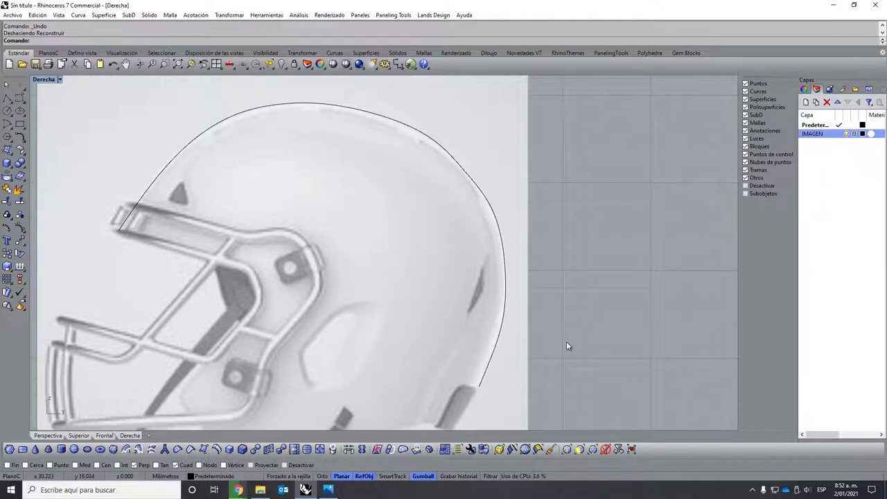
{"action": "left_click", "coordinate": [470, 180]}
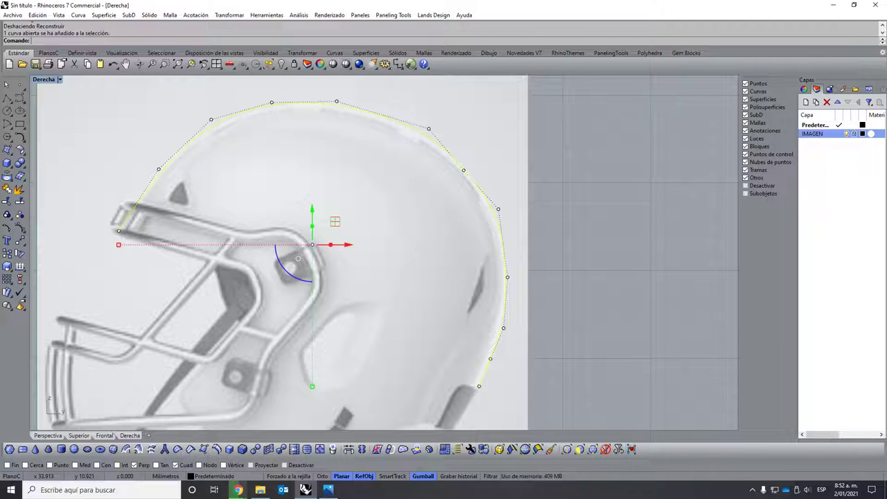
{"action": "left_click_drag", "start_coordinate": [8, 449], "coordinate": [148, 223]}
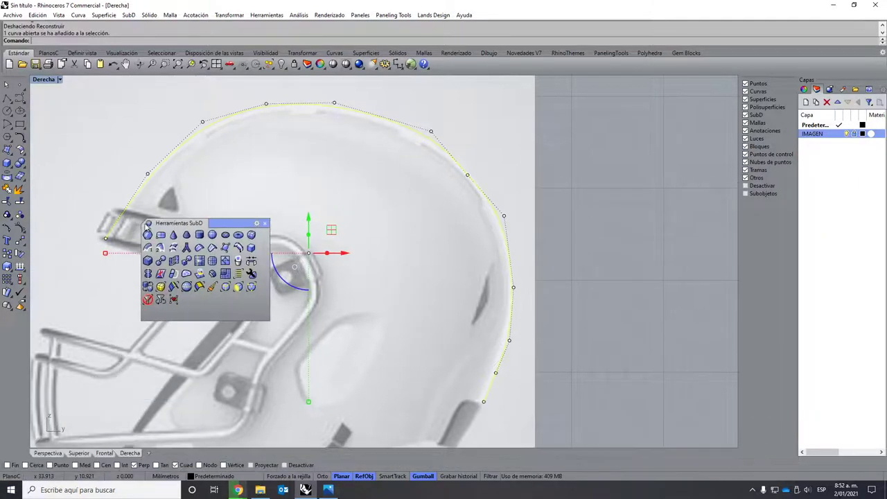
{"action": "right_click", "coordinate": [469, 66]}
{"action": "mouse_move", "coordinate": [519, 69]}
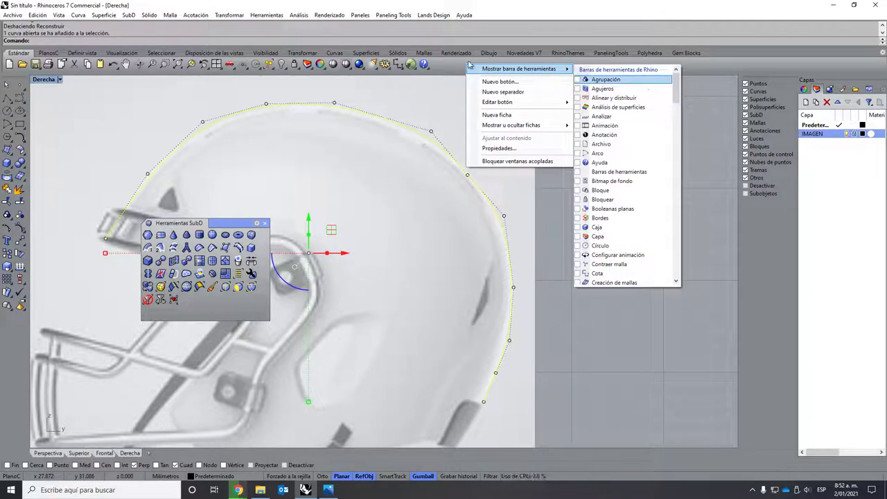
{"action": "right_click", "coordinate": [456, 65]}
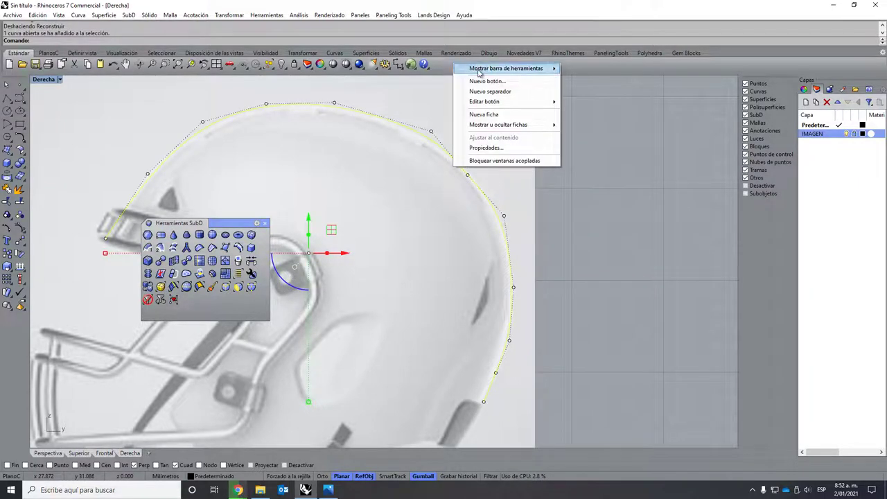
{"action": "mouse_move", "coordinate": [506, 68]}
{"action": "scroll", "coordinate": [566, 251], "scroll_direction": "down", "scroll_amount": 5}
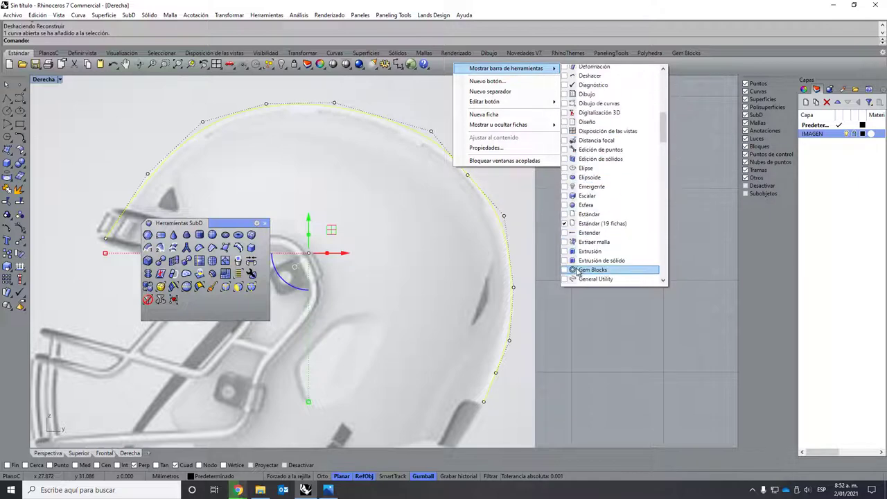
{"action": "scroll", "coordinate": [573, 263], "scroll_direction": "down", "scroll_amount": 5}
{"action": "scroll", "coordinate": [580, 274], "scroll_direction": "down", "scroll_amount": 5}
{"action": "scroll", "coordinate": [580, 274], "scroll_direction": "down", "scroll_amount": 5}
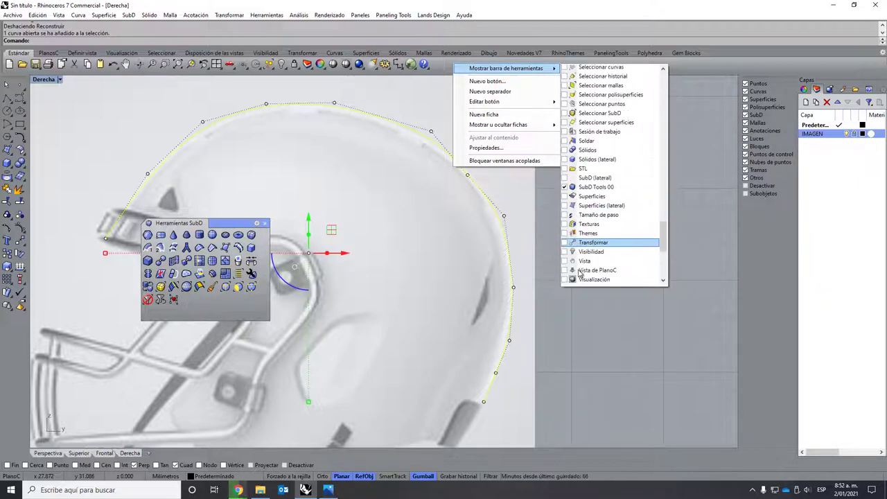
{"action": "scroll", "coordinate": [585, 235], "scroll_direction": "down", "scroll_amount": 5}
{"action": "scroll", "coordinate": [590, 196], "scroll_direction": "up", "scroll_amount": 5}
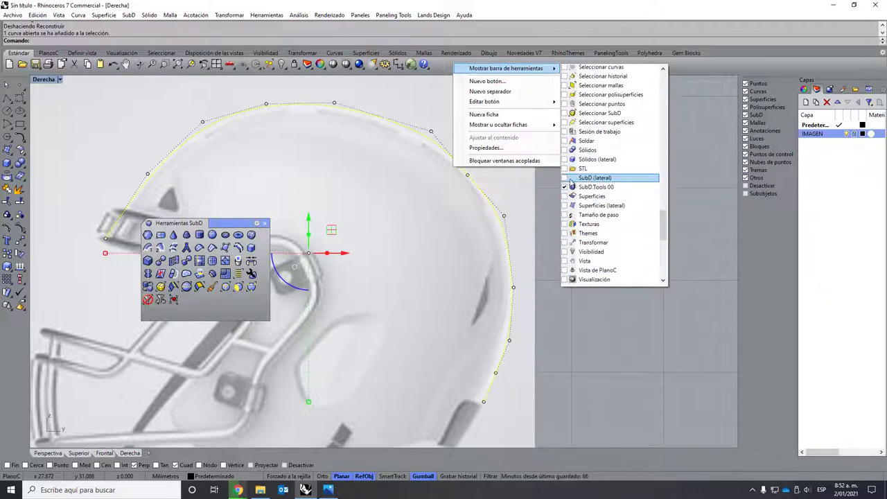
{"action": "left_click", "coordinate": [566, 187]}
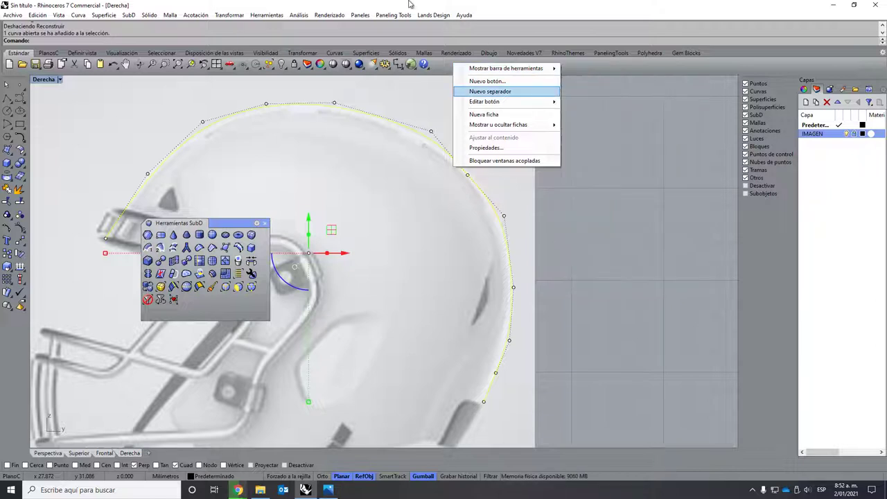
{"action": "key", "text": "Escape"}
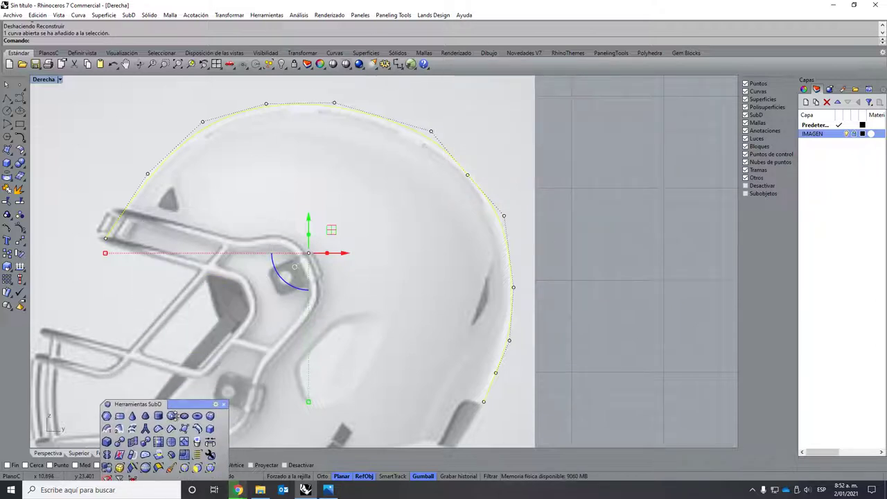
{"action": "left_click_drag", "start_coordinate": [180, 230], "coordinate": [164, 459]}
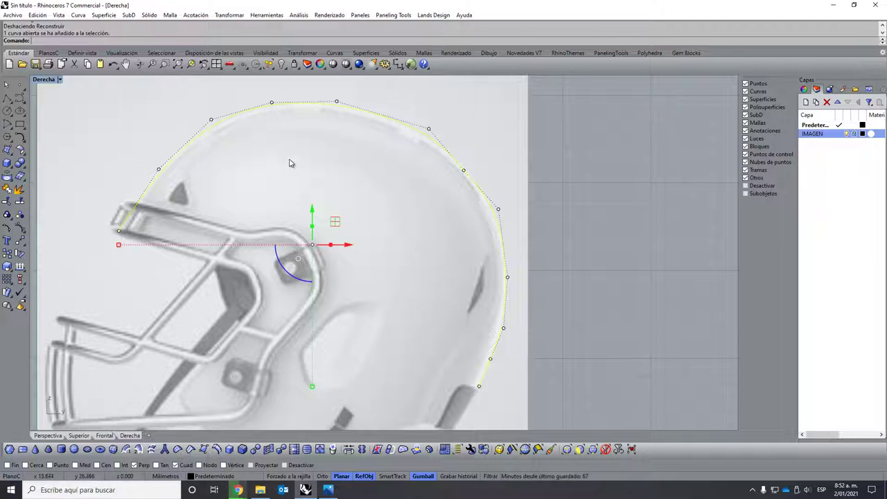
{"action": "right_click_drag", "start_coordinate": [289, 162], "coordinate": [344, 164]}
Rebuild the helmet profile curve to 14 points with Reconstruir and reselect it.
{"action": "type", "text": "Reconstruir"}
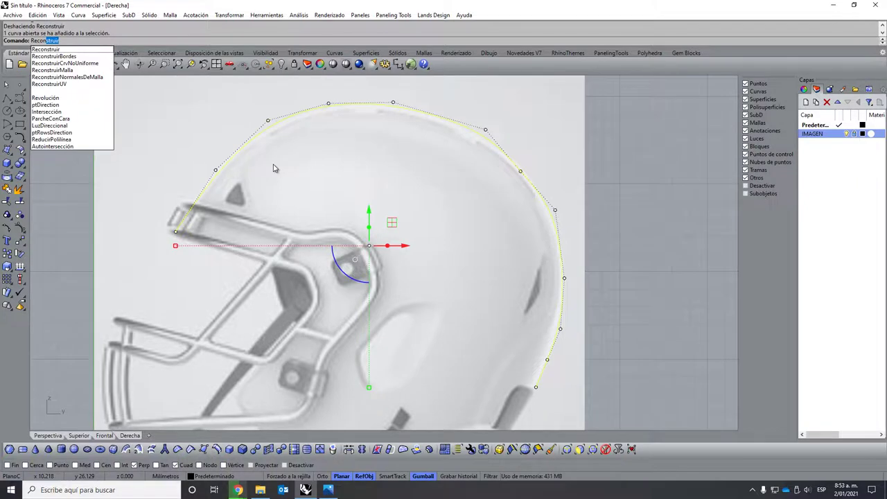
{"action": "key", "text": "Return"}
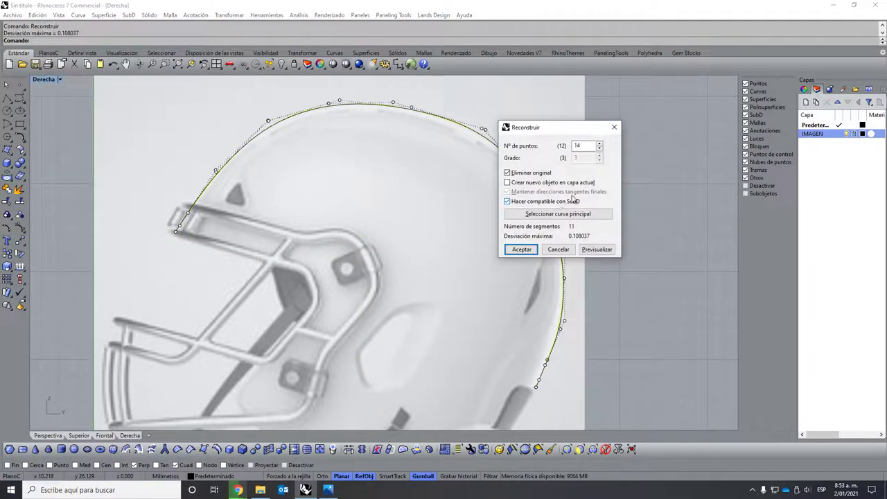
{"action": "left_click", "coordinate": [520, 249]}
{"action": "left_click", "coordinate": [413, 238]}
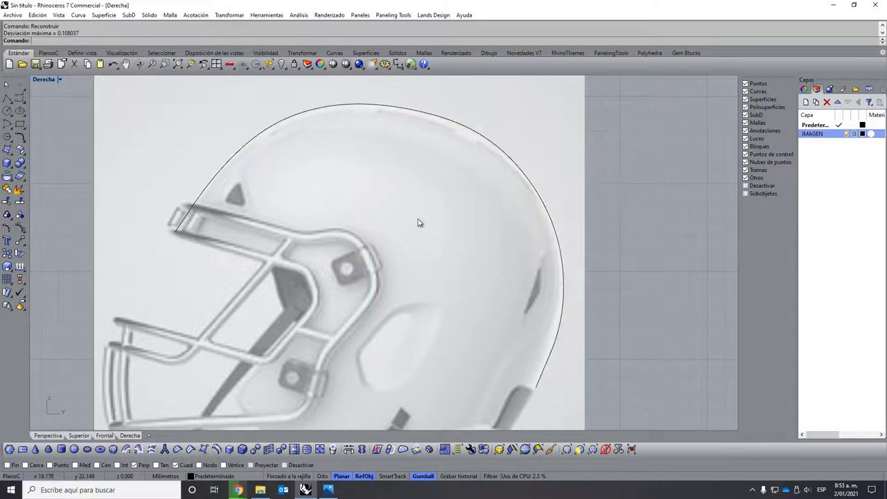
{"action": "left_click", "coordinate": [392, 109]}
Restore four viewports and drag the curve along X in Frontal onto the helmet's centreline.
{"action": "double_click", "coordinate": [45, 80]}
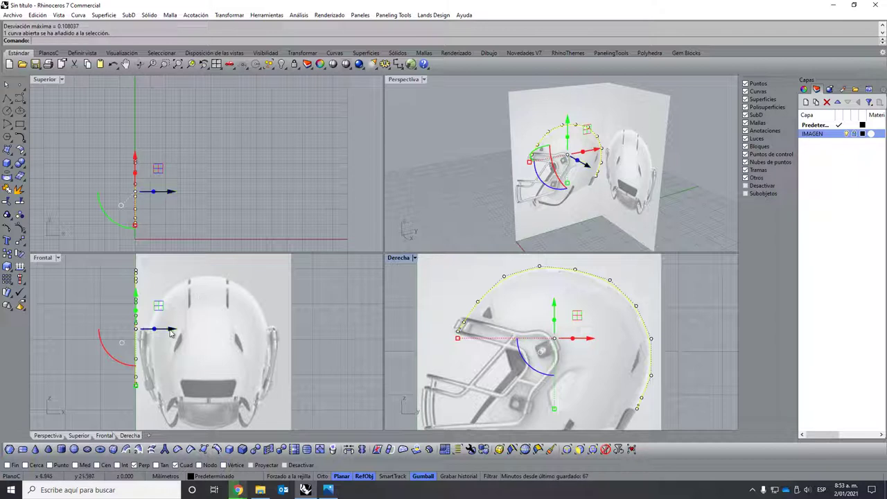
{"action": "mouse_move", "coordinate": [175, 333]}
{"action": "left_mouse_down"}
{"action": "mouse_move", "coordinate": [307, 441]}
{"action": "mouse_move", "coordinate": [321, 478]}
{"action": "left_mouse_up"}
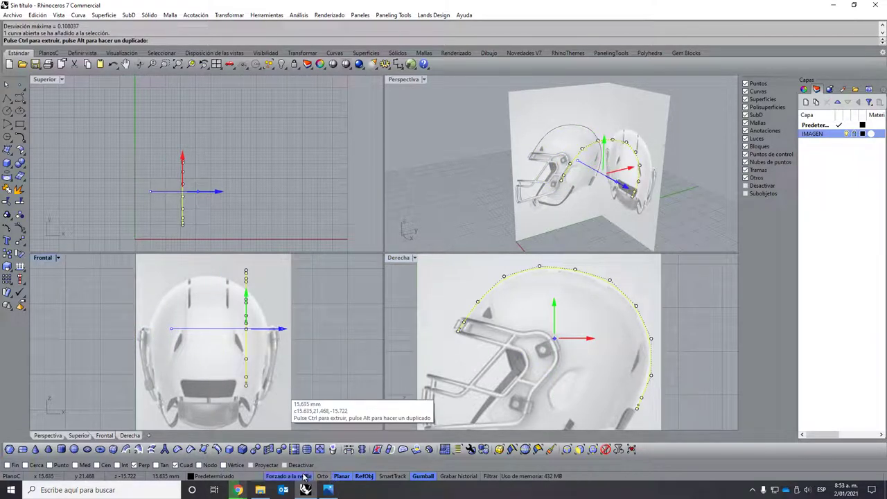
{"action": "left_click_drag", "start_coordinate": [255, 410], "coordinate": [248, 346]}
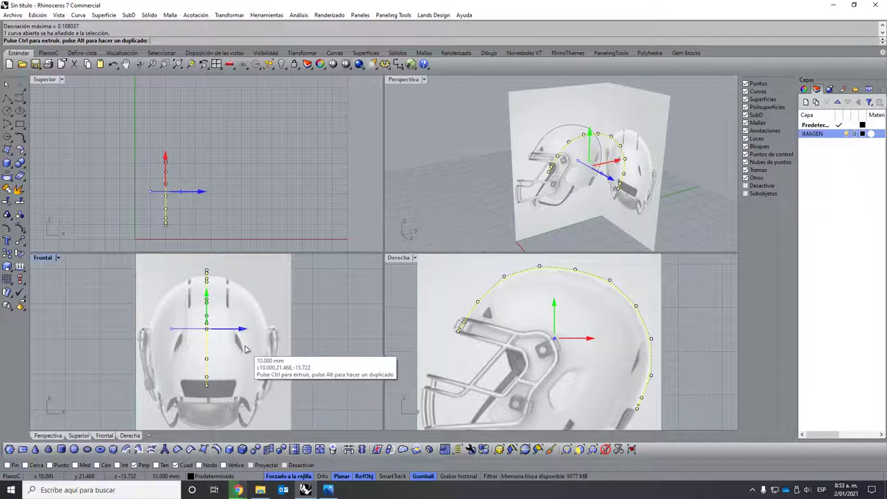
{"action": "mouse_move", "coordinate": [248, 347]}
{"action": "left_mouse_down"}
{"action": "mouse_move", "coordinate": [257, 452]}
{"action": "mouse_move", "coordinate": [251, 352]}
{"action": "mouse_move", "coordinate": [243, 350]}
{"action": "left_mouse_up"}
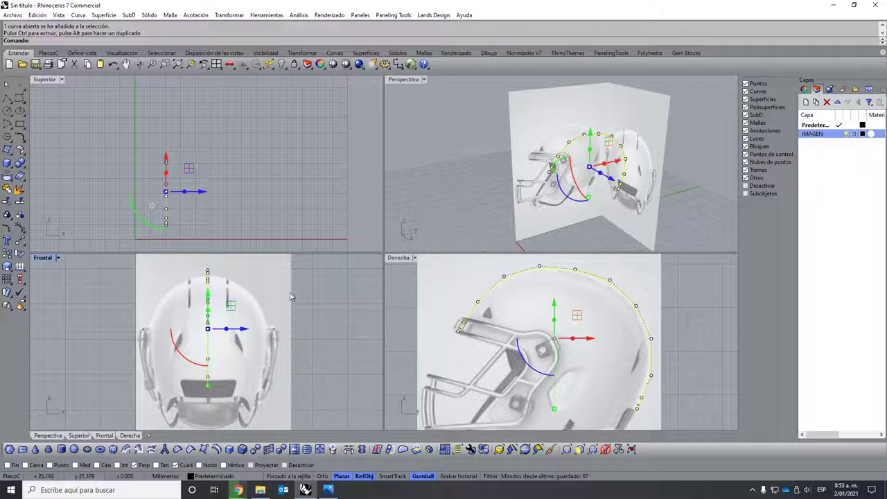
{"action": "right_click_drag", "start_coordinate": [286, 294], "coordinate": [302, 359]}
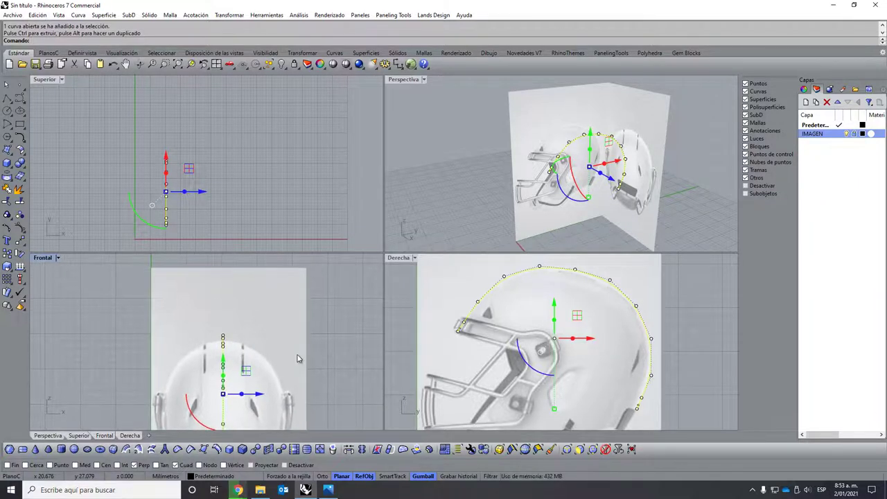
{"action": "key", "text": "ctrl+z"}
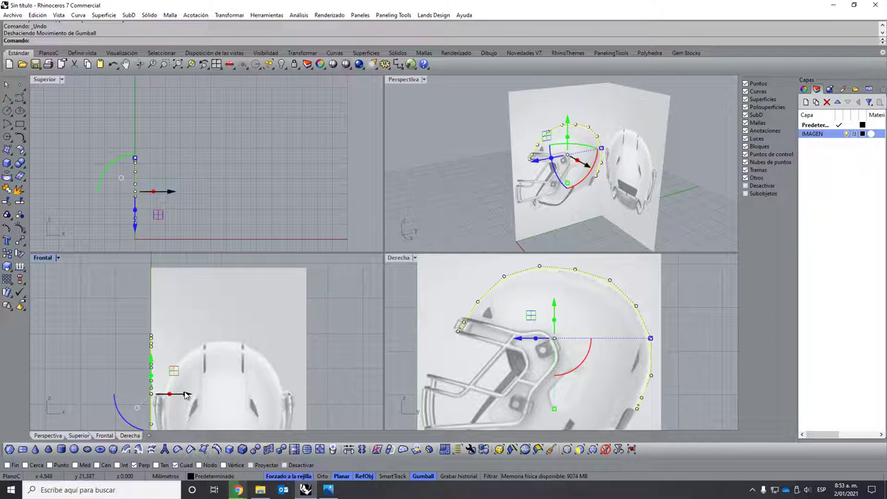
{"action": "left_click_drag", "start_coordinate": [186, 395], "coordinate": [256, 397]}
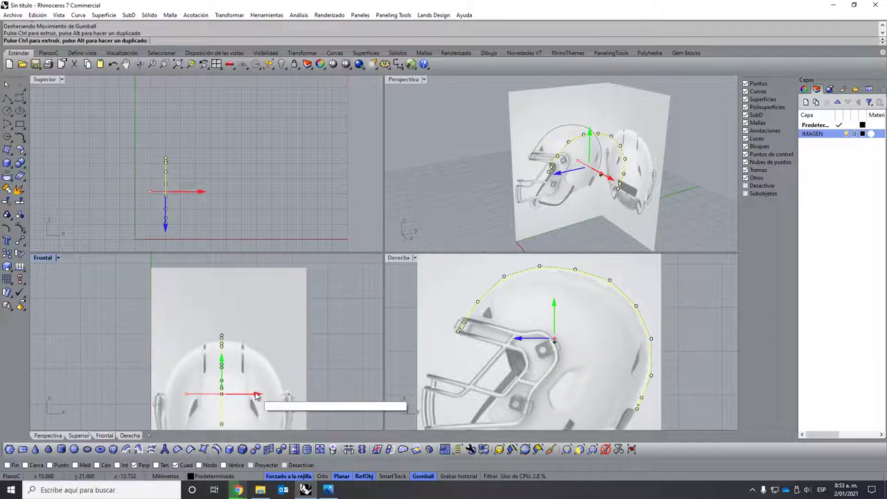
{"action": "left_click", "coordinate": [313, 329]}
{"action": "scroll", "coordinate": [273, 321], "scroll_direction": "down", "scroll_amount": 2}
{"action": "scroll", "coordinate": [207, 307], "scroll_direction": "down", "scroll_amount": 2}
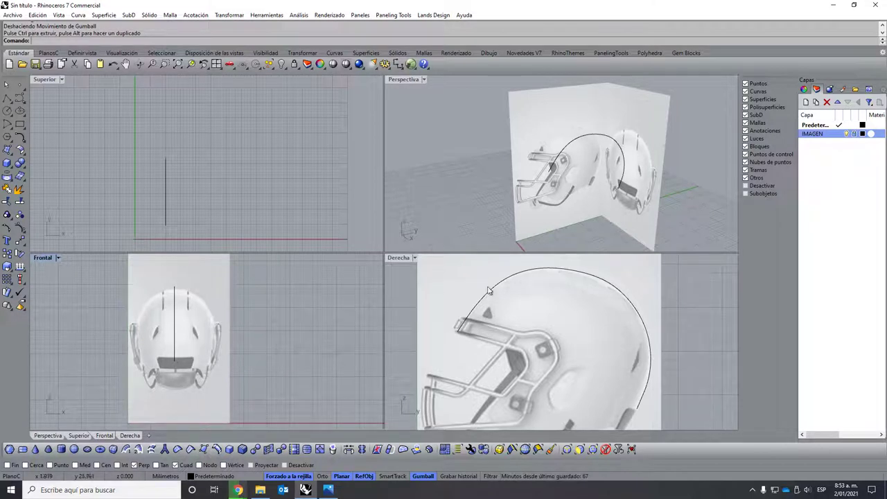
Reselect the profile curve and orbit and zoom the perspective view around the helmet.
{"action": "left_click", "coordinate": [585, 277]}
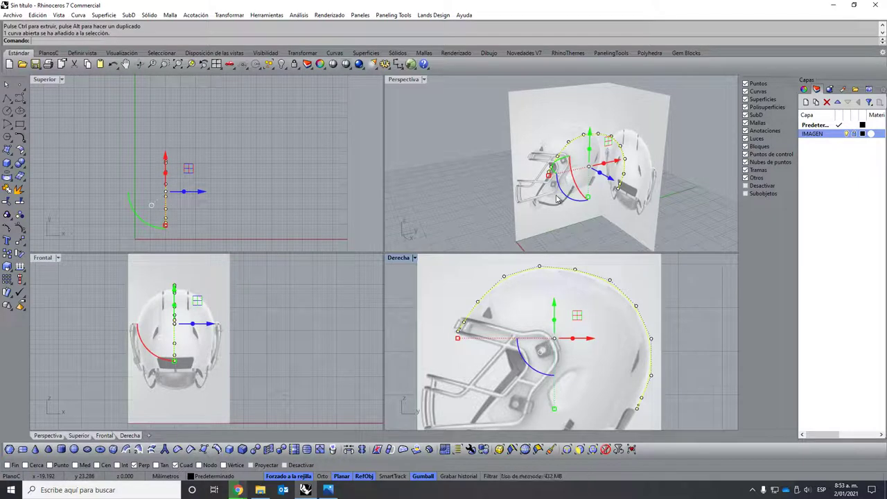
{"action": "right_click_drag", "start_coordinate": [558, 182], "coordinate": [547, 192]}
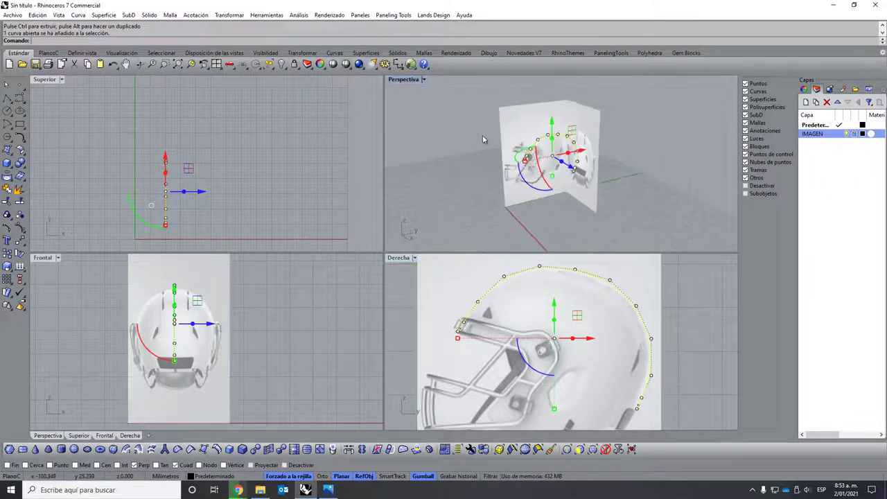
{"action": "scroll", "coordinate": [544, 184], "scroll_direction": "up", "scroll_amount": 1}
{"action": "scroll", "coordinate": [539, 175], "scroll_direction": "up", "scroll_amount": 1}
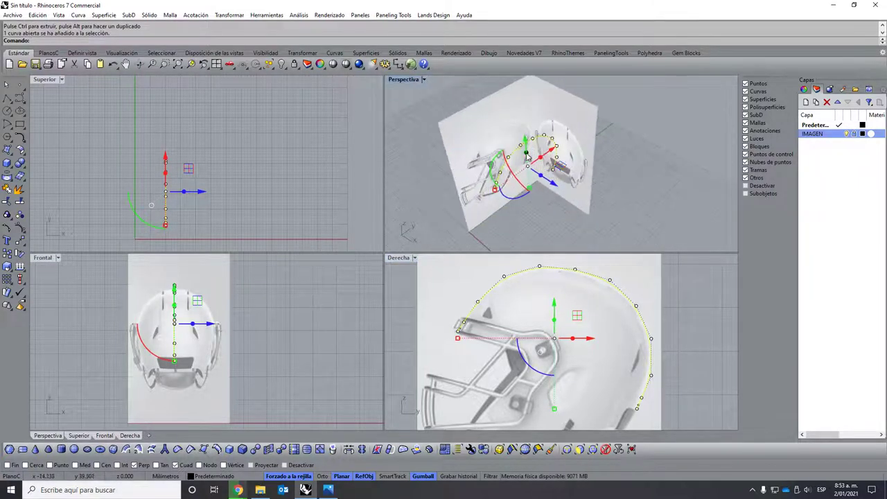
{"action": "scroll", "coordinate": [534, 165], "scroll_direction": "up", "scroll_amount": 1}
{"action": "scroll", "coordinate": [528, 155], "scroll_direction": "up", "scroll_amount": 1}
{"action": "scroll", "coordinate": [528, 155], "scroll_direction": "up", "scroll_amount": 1}
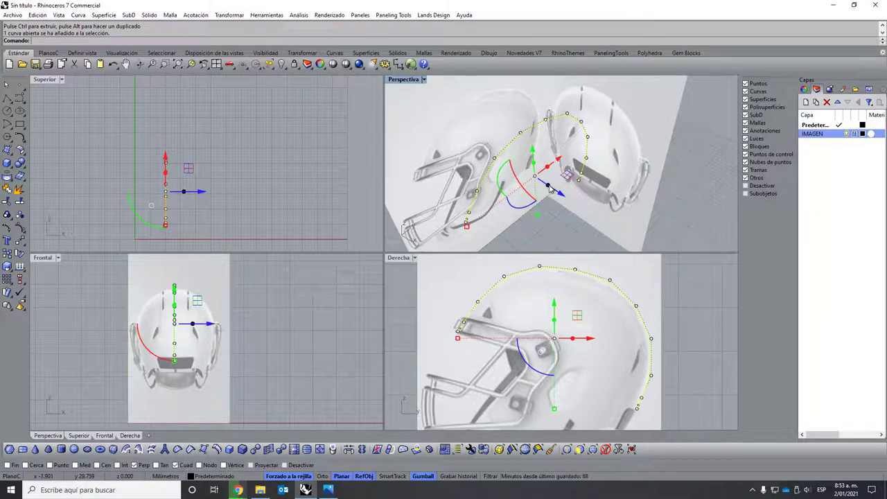
Extrude the profile curve sideways into a SubD strip and toggle it to flat display.
{"action": "left_click_drag", "start_coordinate": [547, 189], "coordinate": [575, 208]}
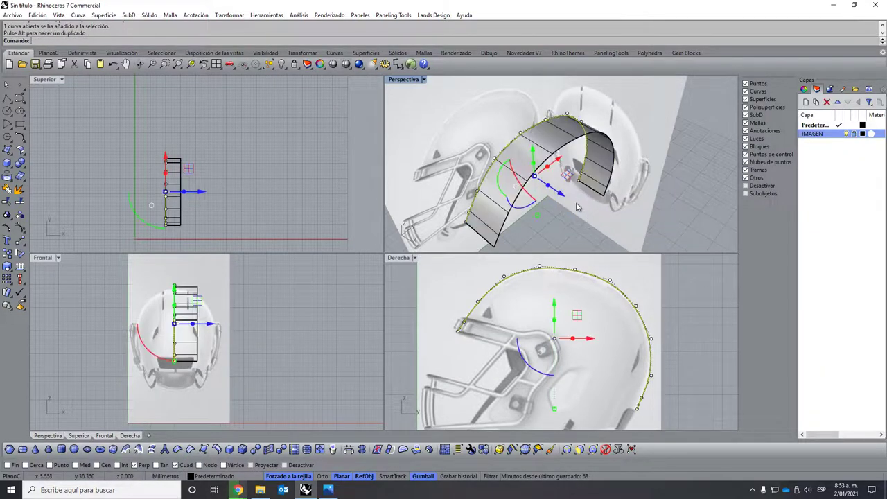
{"action": "mouse_move", "coordinate": [575, 208]}
{"action": "right_mouse_down"}
{"action": "mouse_move", "coordinate": [559, 169]}
{"action": "mouse_move", "coordinate": [552, 199]}
{"action": "right_mouse_up"}
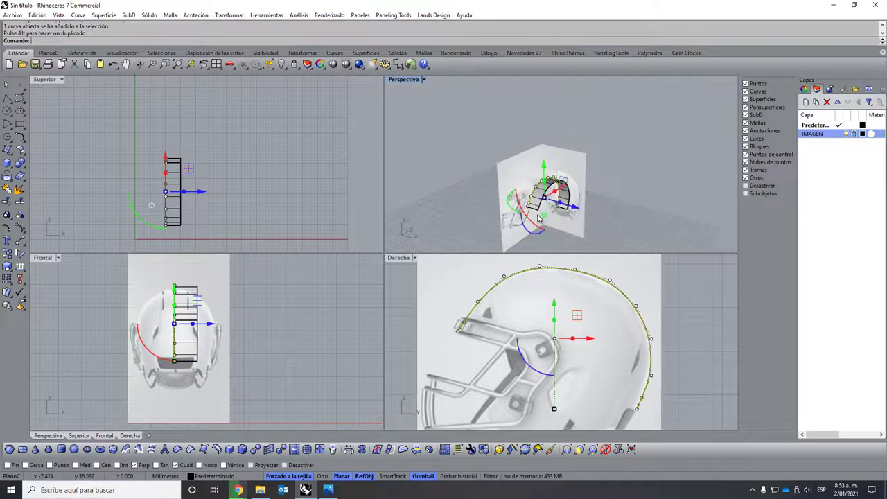
{"action": "scroll", "coordinate": [552, 199], "scroll_direction": "up", "scroll_amount": 3}
{"action": "scroll", "coordinate": [552, 199], "scroll_direction": "up", "scroll_amount": 3}
{"action": "scroll", "coordinate": [552, 199], "scroll_direction": "up", "scroll_amount": 3}
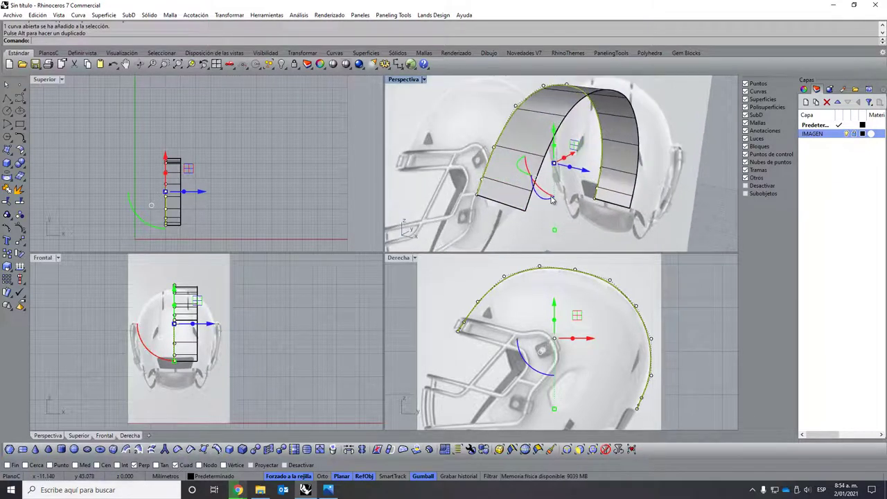
{"action": "key", "text": "Tab"}
{"action": "key", "text": "Tab"}
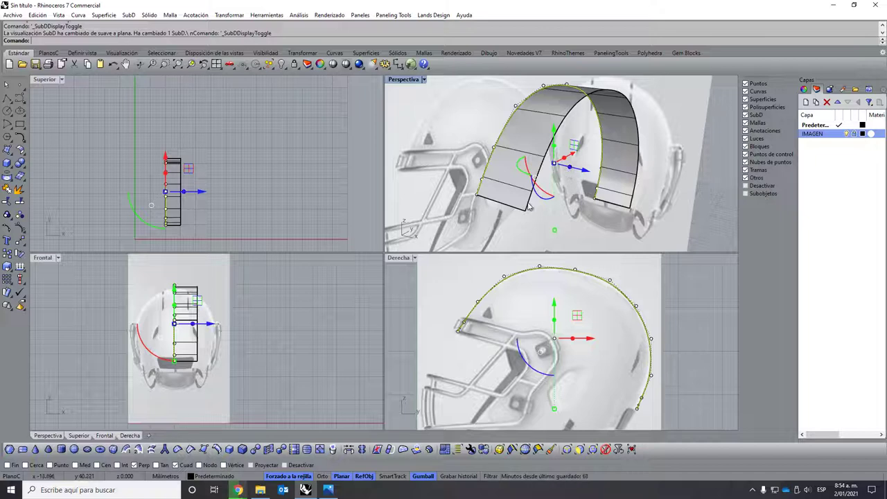
Browse the Sólido and SubD menus without choosing a command, then clear the selection.
{"action": "scroll", "coordinate": [528, 208], "scroll_direction": "down", "scroll_amount": 2}
{"action": "left_click", "coordinate": [153, 18]}
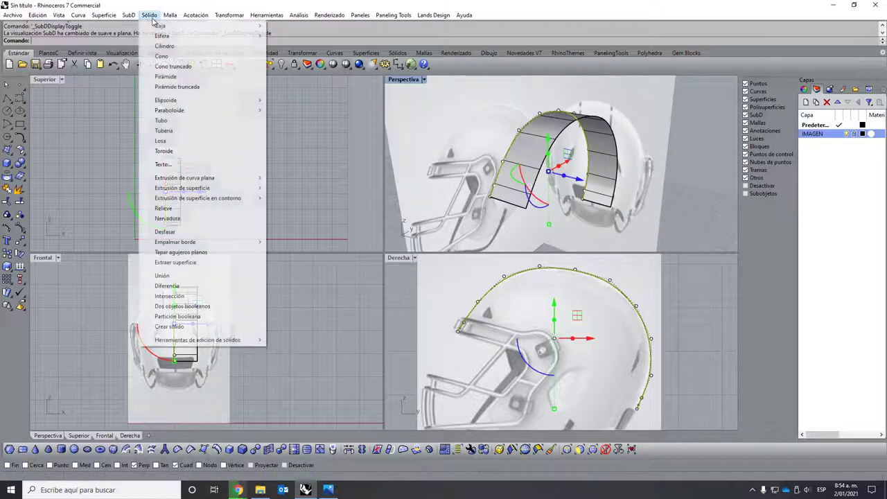
{"action": "left_click", "coordinate": [355, 169]}
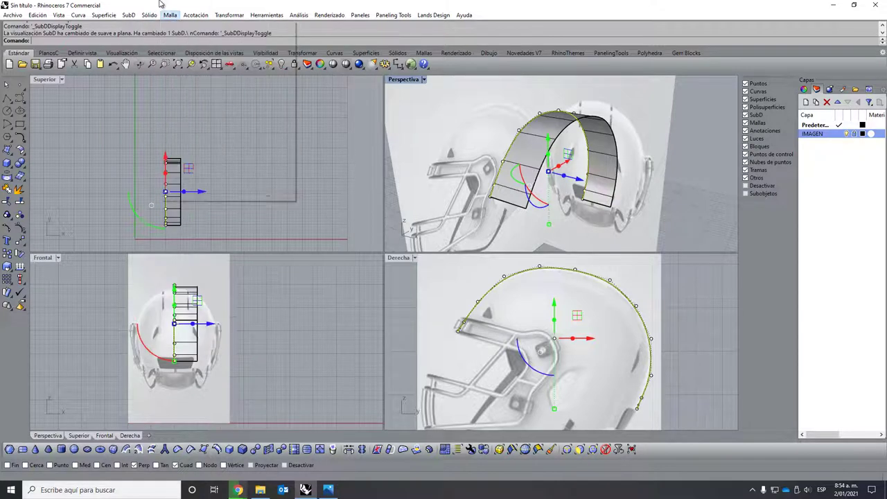
{"action": "left_click", "coordinate": [128, 15]}
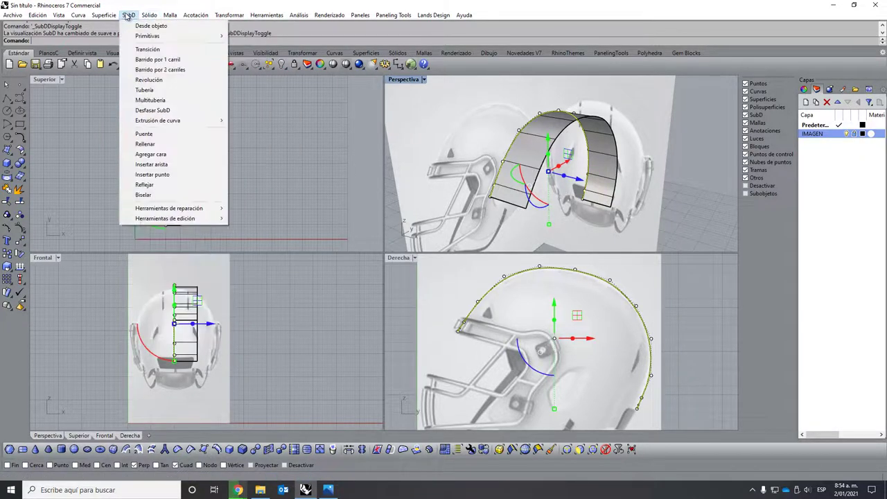
{"action": "mouse_move", "coordinate": [158, 120]}
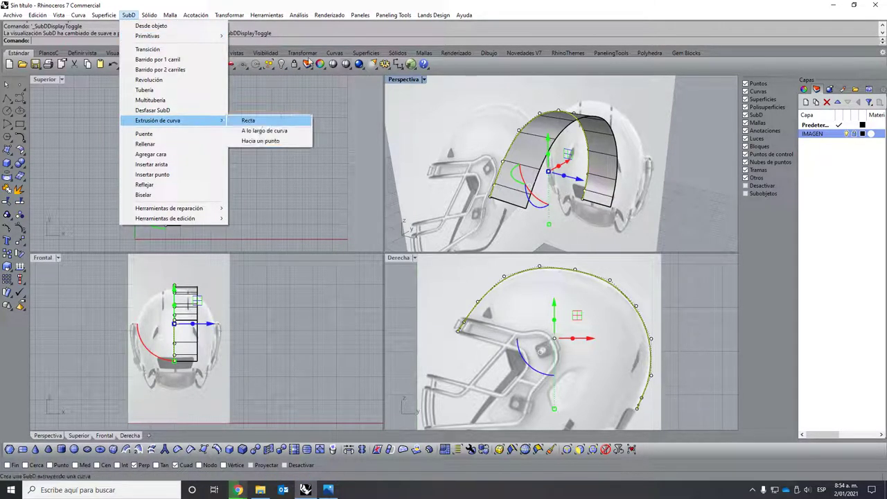
{"action": "left_click", "coordinate": [311, 62]}
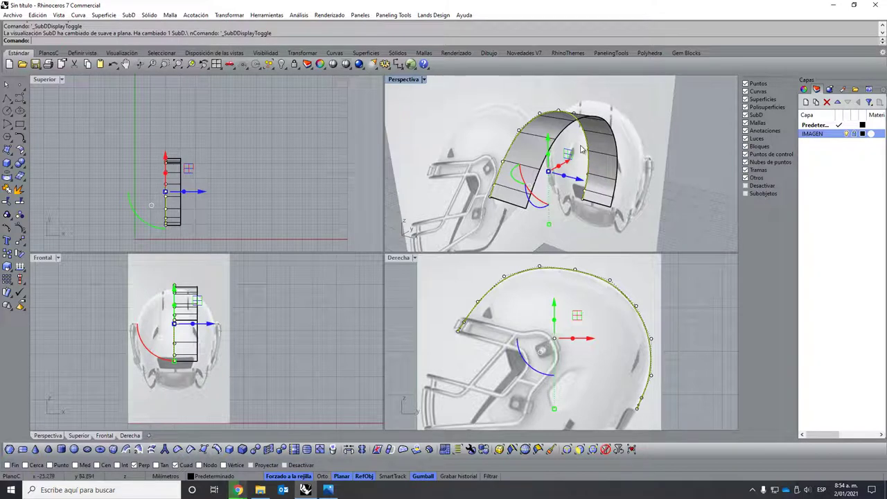
{"action": "left_click", "coordinate": [519, 228]}
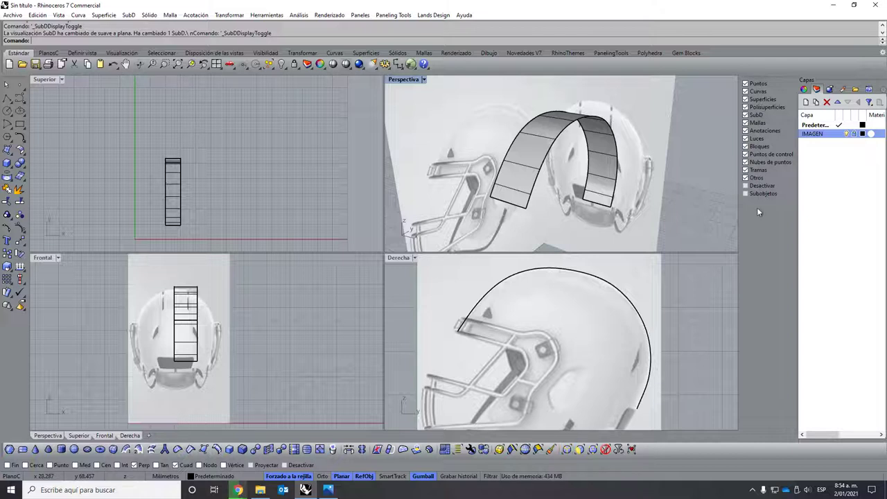
Restrict picking to SubD edges, try selecting the strip's border loop, then clear it.
{"action": "left_click", "coordinate": [567, 452]}
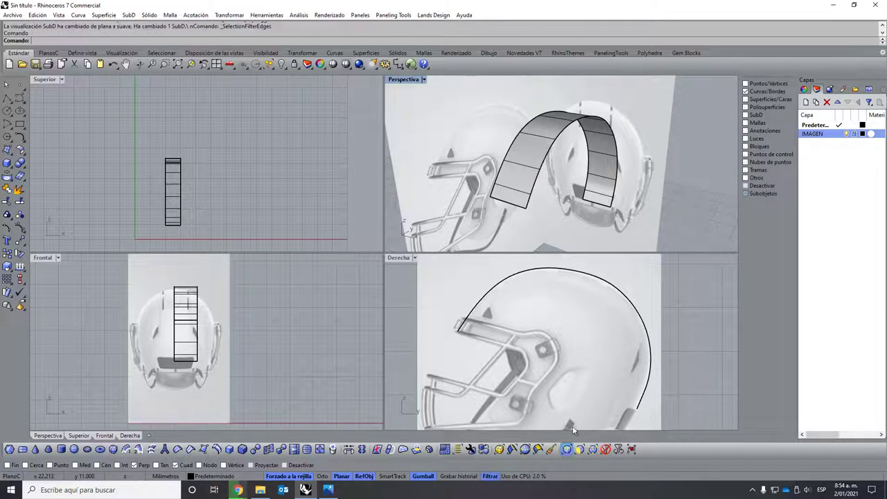
{"action": "left_click", "coordinate": [529, 205]}
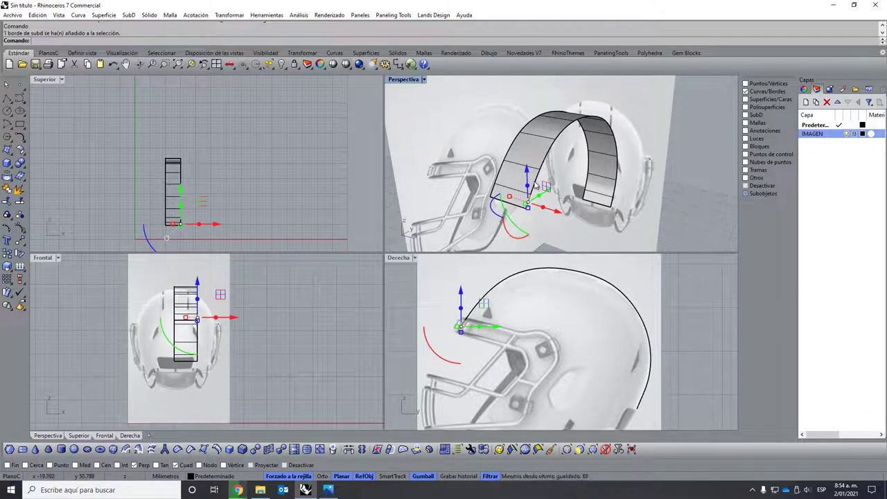
{"action": "double_click", "coordinate": [534, 184]}
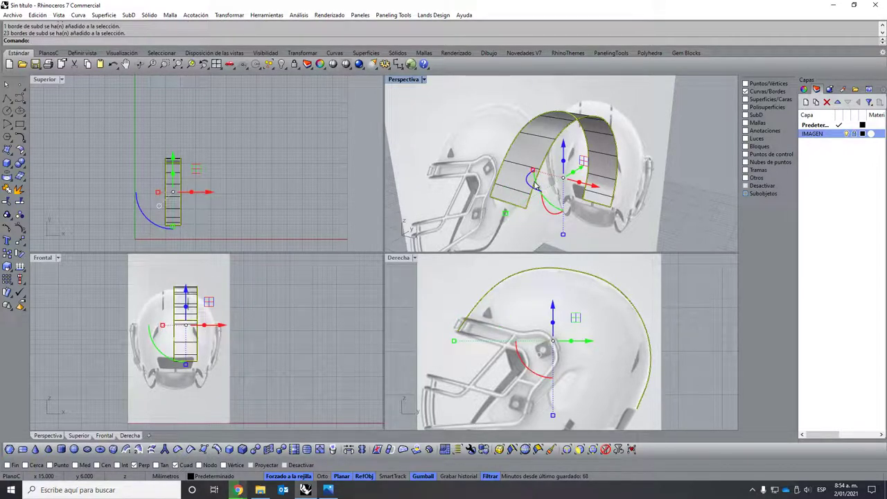
{"action": "mouse_move", "coordinate": [535, 186]}
{"action": "right_mouse_down"}
{"action": "mouse_move", "coordinate": [581, 159]}
{"action": "mouse_move", "coordinate": [484, 186]}
{"action": "mouse_move", "coordinate": [238, 163]}
{"action": "right_mouse_up"}
{"action": "left_click", "coordinate": [180, 140]}
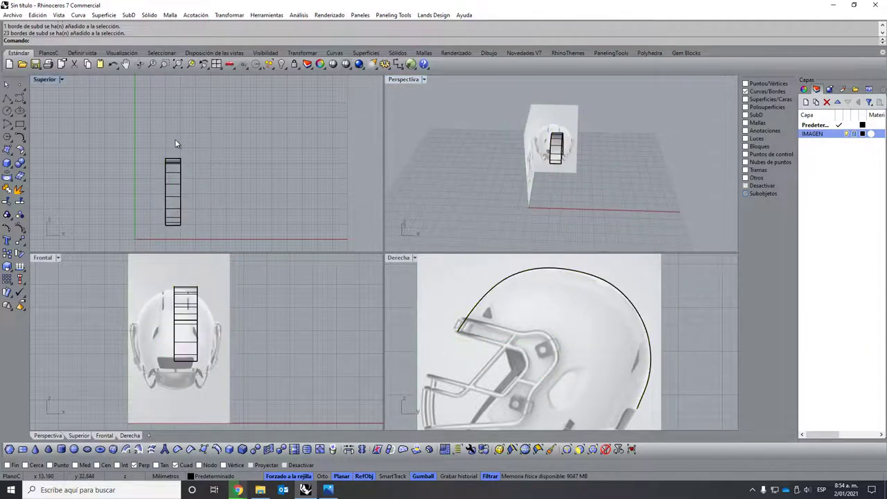
Window-select the eleven edges along one long side of the strip and zoom in.
{"action": "left_click_drag", "start_coordinate": [175, 142], "coordinate": [193, 235]}
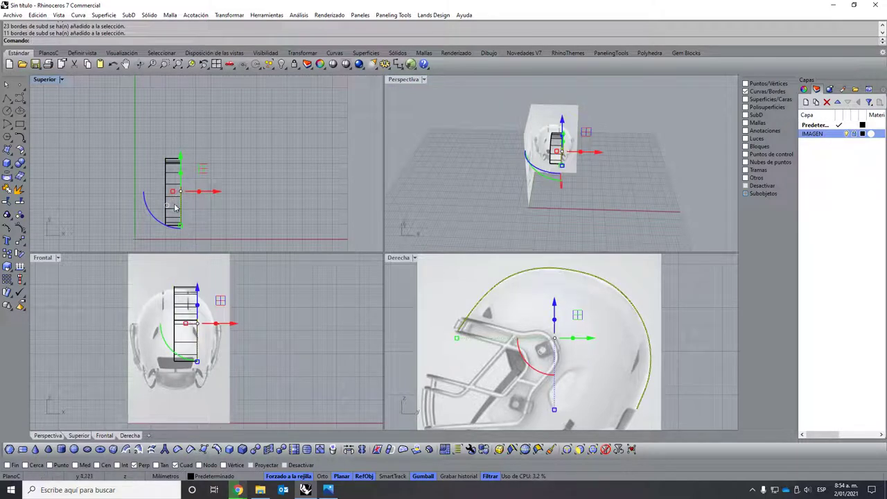
{"action": "scroll", "coordinate": [175, 206], "scroll_direction": "up", "scroll_amount": 3}
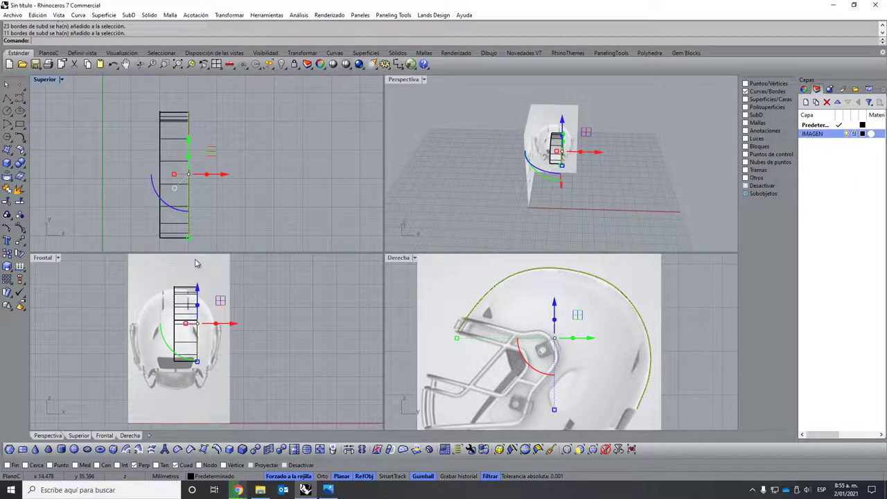
{"action": "scroll", "coordinate": [199, 283], "scroll_direction": "up", "scroll_amount": 2}
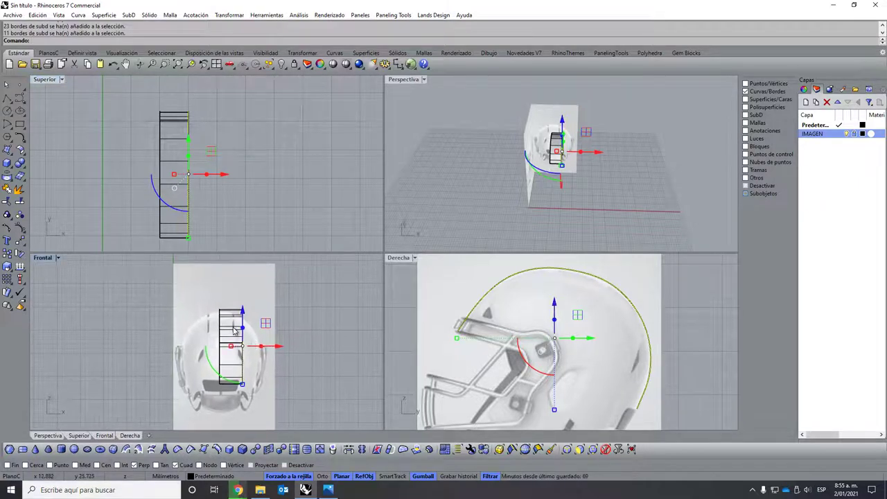
{"action": "scroll", "coordinate": [208, 312], "scroll_direction": "up", "scroll_amount": 2}
{"action": "mouse_move", "coordinate": [201, 332]}
{"action": "right_mouse_down"}
{"action": "mouse_move", "coordinate": [228, 341]}
{"action": "mouse_move", "coordinate": [210, 331]}
{"action": "right_mouse_up"}
Maximize the Frontal view and shorten the strip's right-side edges with the Gumball scale handle.
{"action": "double_click", "coordinate": [42, 257]}
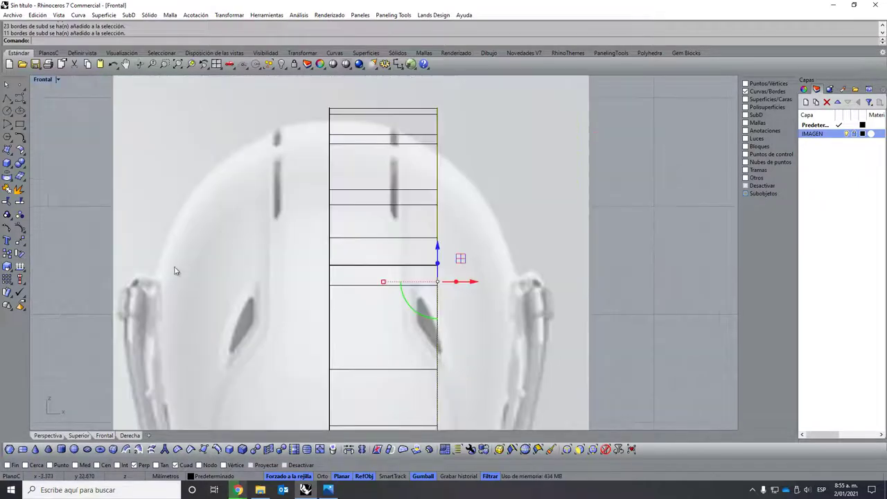
{"action": "scroll", "coordinate": [306, 231], "scroll_direction": "down", "scroll_amount": 1}
{"action": "scroll", "coordinate": [376, 270], "scroll_direction": "down", "scroll_amount": 1}
{"action": "right_click_drag", "start_coordinate": [376, 270], "coordinate": [295, 252]}
{"action": "left_click_drag", "start_coordinate": [315, 390], "coordinate": [318, 352]}
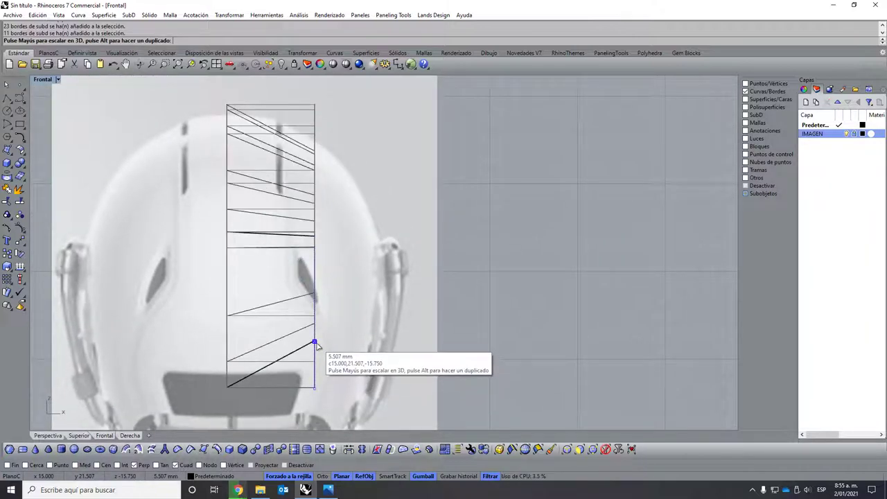
{"action": "left_click_drag", "start_coordinate": [318, 352], "coordinate": [318, 364]}
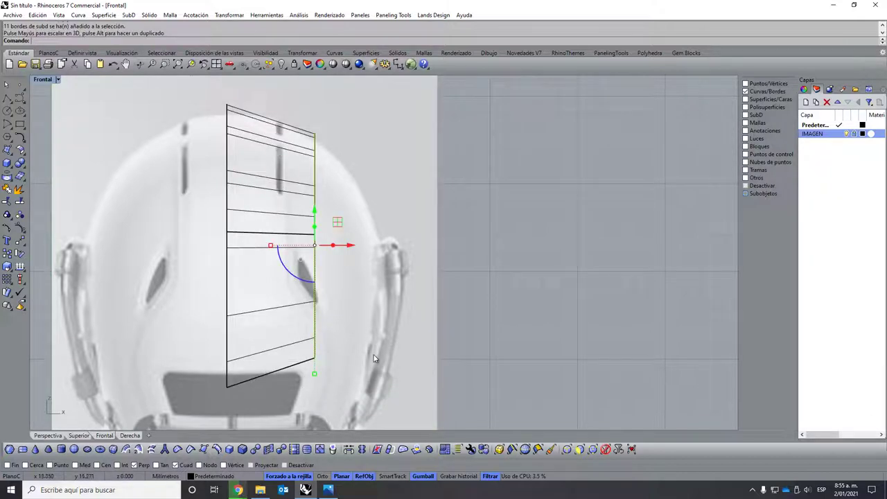
Pull the right-side edges about 2.6 mm inward and adjust their height slightly.
{"action": "left_click_drag", "start_coordinate": [348, 248], "coordinate": [297, 248]}
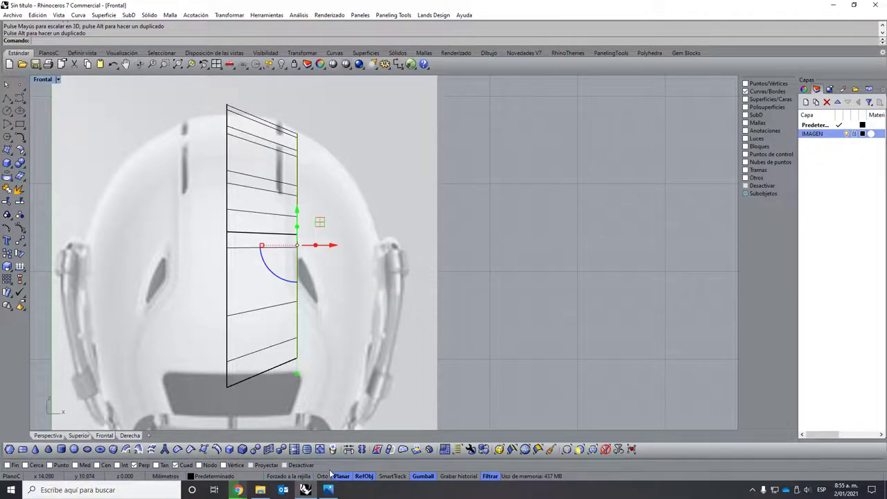
{"action": "left_click_drag", "start_coordinate": [332, 246], "coordinate": [323, 248]}
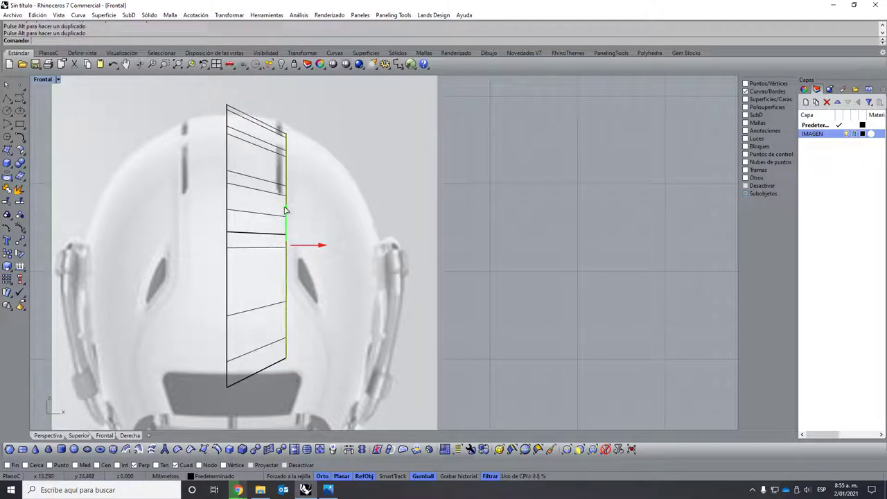
{"action": "left_click_drag", "start_coordinate": [285, 209], "coordinate": [284, 204]}
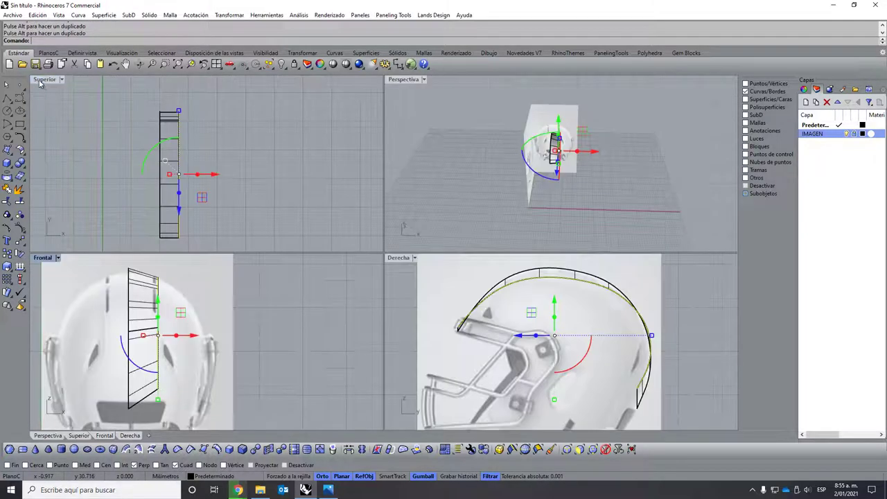
Restore the four-viewport layout, then zoom and orbit Perspectiva around the tapered strip.
{"action": "double_click", "coordinate": [43, 80]}
{"action": "scroll", "coordinate": [574, 177], "scroll_direction": "up", "scroll_amount": 1}
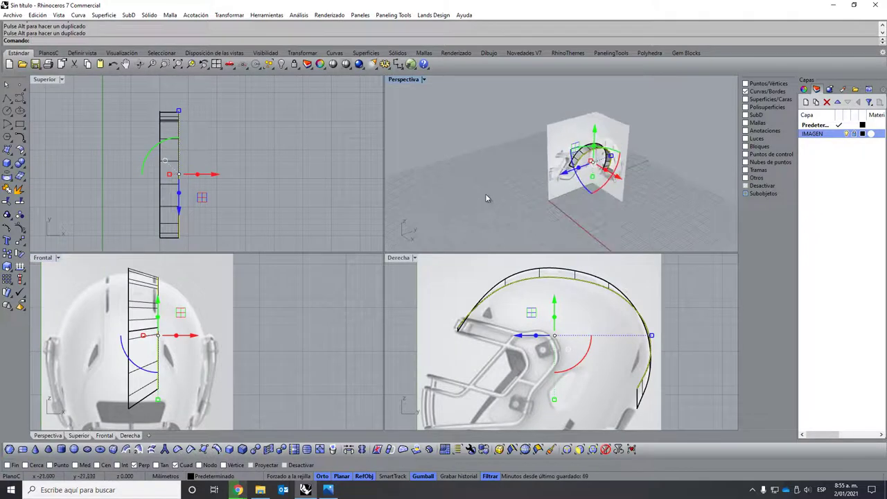
{"action": "scroll", "coordinate": [575, 175], "scroll_direction": "up", "scroll_amount": 1}
{"action": "scroll", "coordinate": [578, 172], "scroll_direction": "up", "scroll_amount": 1}
{"action": "scroll", "coordinate": [581, 168], "scroll_direction": "up", "scroll_amount": 2}
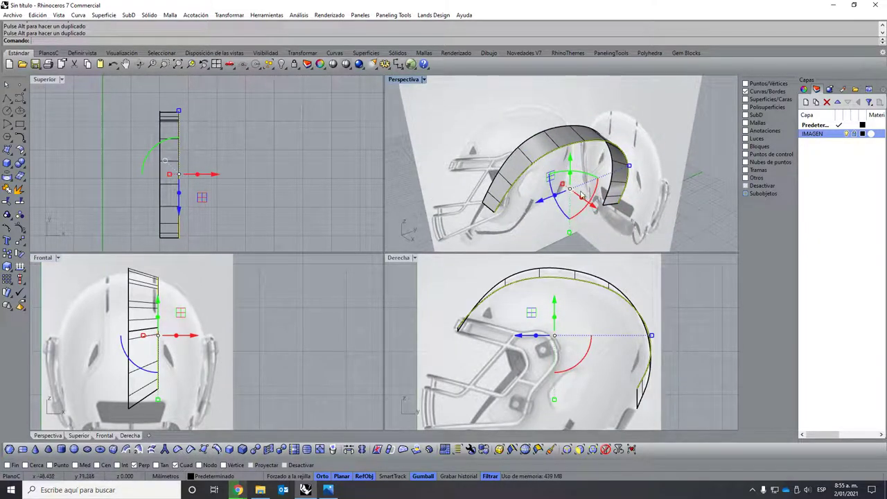
{"action": "mouse_move", "coordinate": [593, 201]}
{"action": "right_mouse_down"}
{"action": "mouse_move", "coordinate": [555, 207]}
{"action": "mouse_move", "coordinate": [610, 201]}
{"action": "right_mouse_up"}
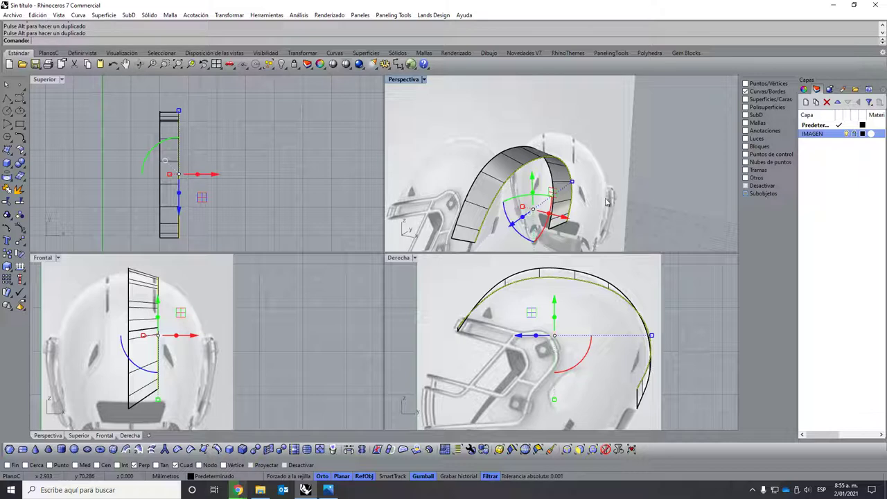
{"action": "mouse_move", "coordinate": [238, 490]}
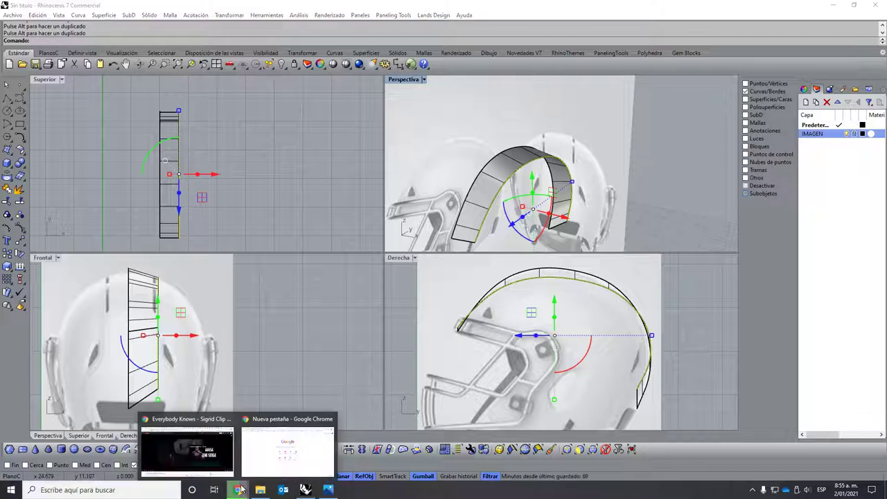
Bring Chrome forward and cycle its tabs, ending on the Mr Rhino 3D YouTube videos page.
{"action": "left_click", "coordinate": [276, 456]}
{"action": "left_click", "coordinate": [90, 8]}
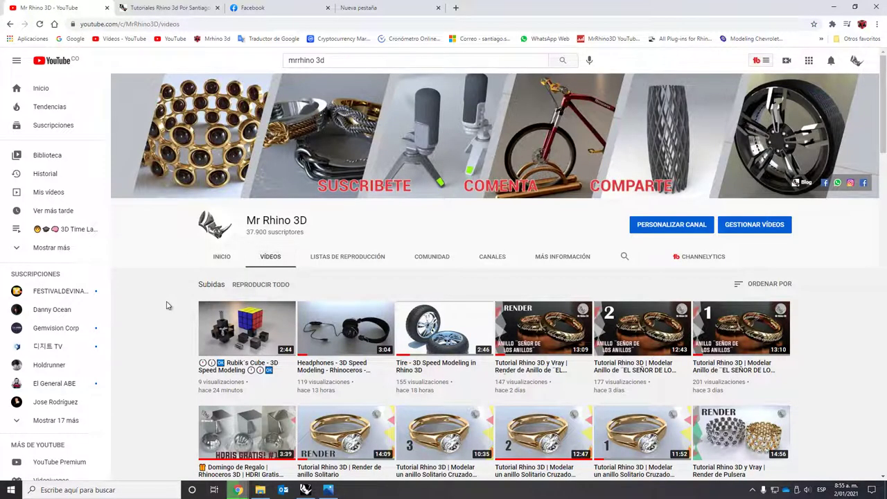
{"action": "left_click", "coordinate": [164, 5]}
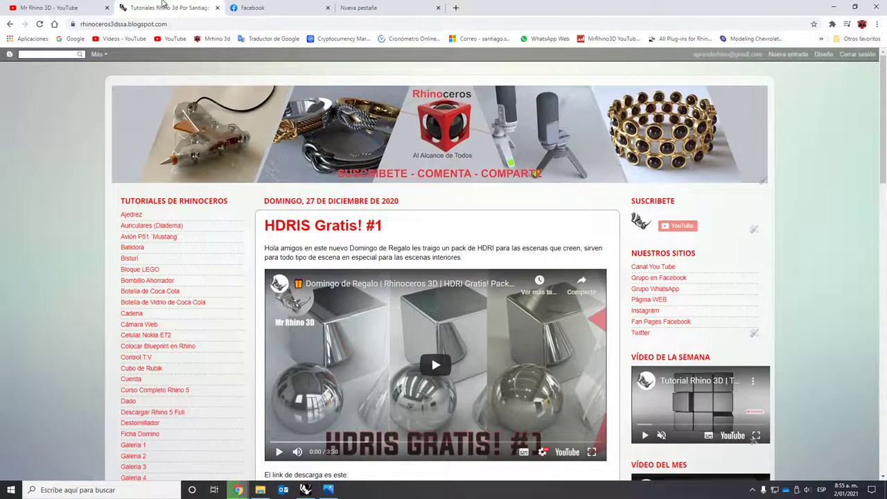
{"action": "key", "text": "ctrl+Tab"}
{"action": "key", "text": "ctrl+Tab"}
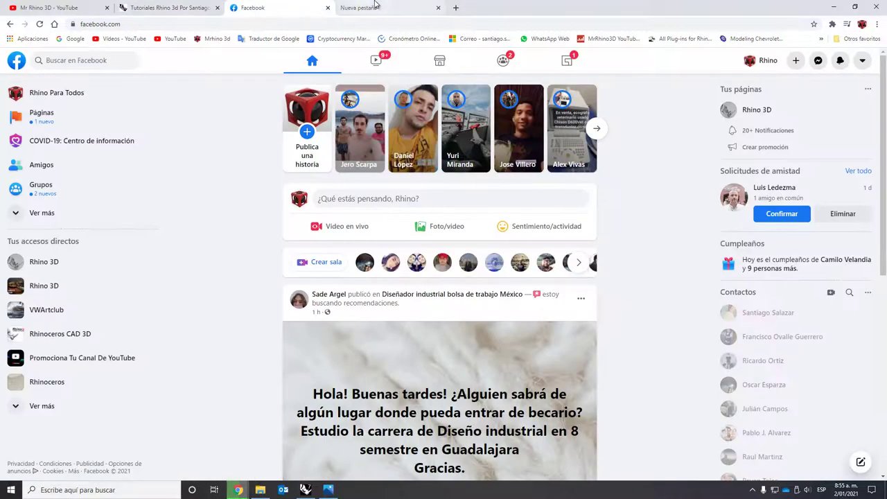
{"action": "left_click", "coordinate": [40, 6]}
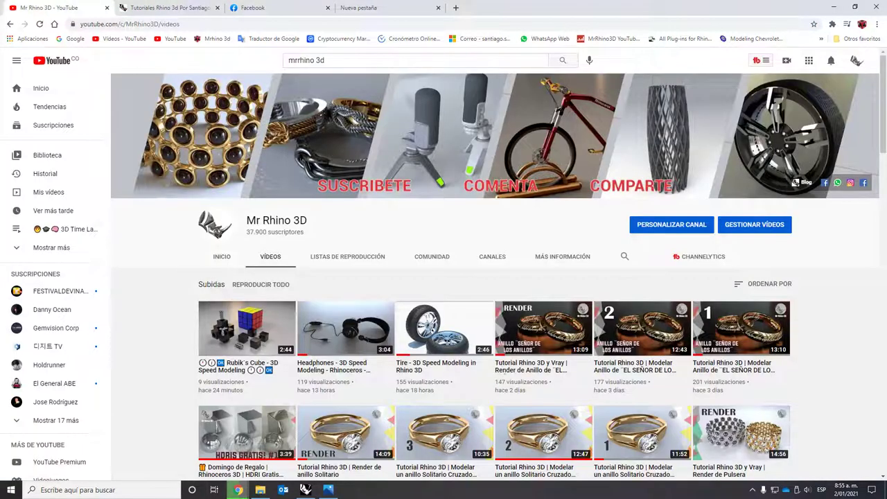
Minimize Chrome to return to the Rhino helmet model.
{"action": "left_click", "coordinate": [834, 7]}
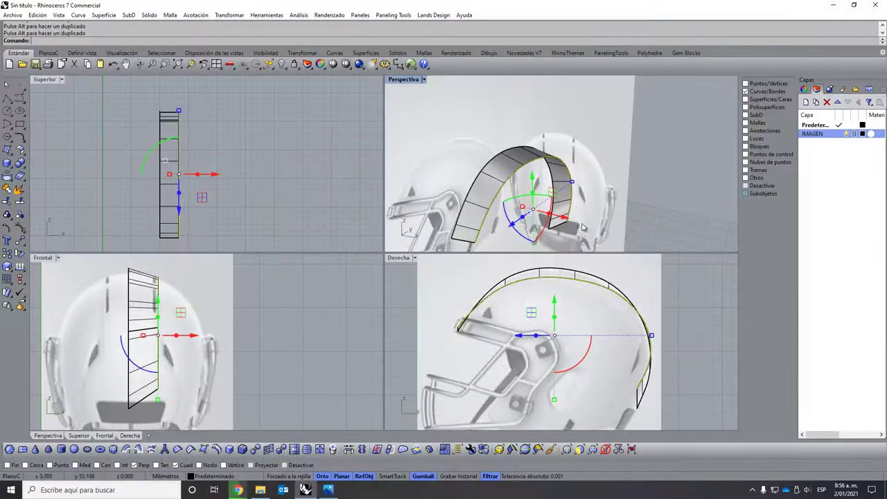